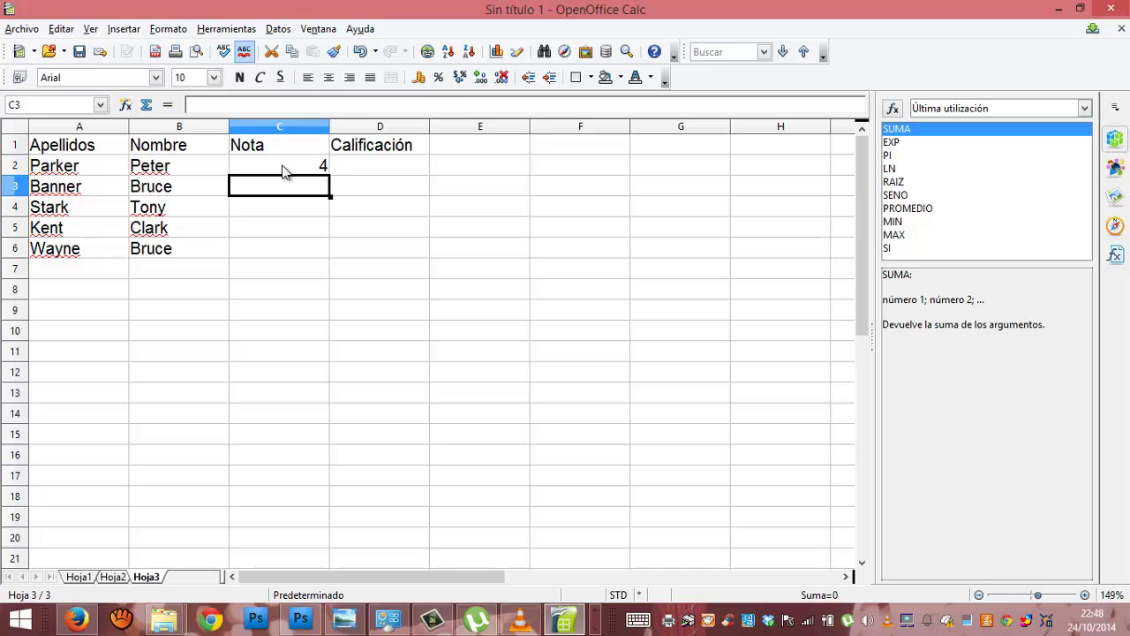
Enter the grades 6, 5, 8 and 3 in cells C3 to C6 of the Nota column
text(6)
key(Return)
text(5)
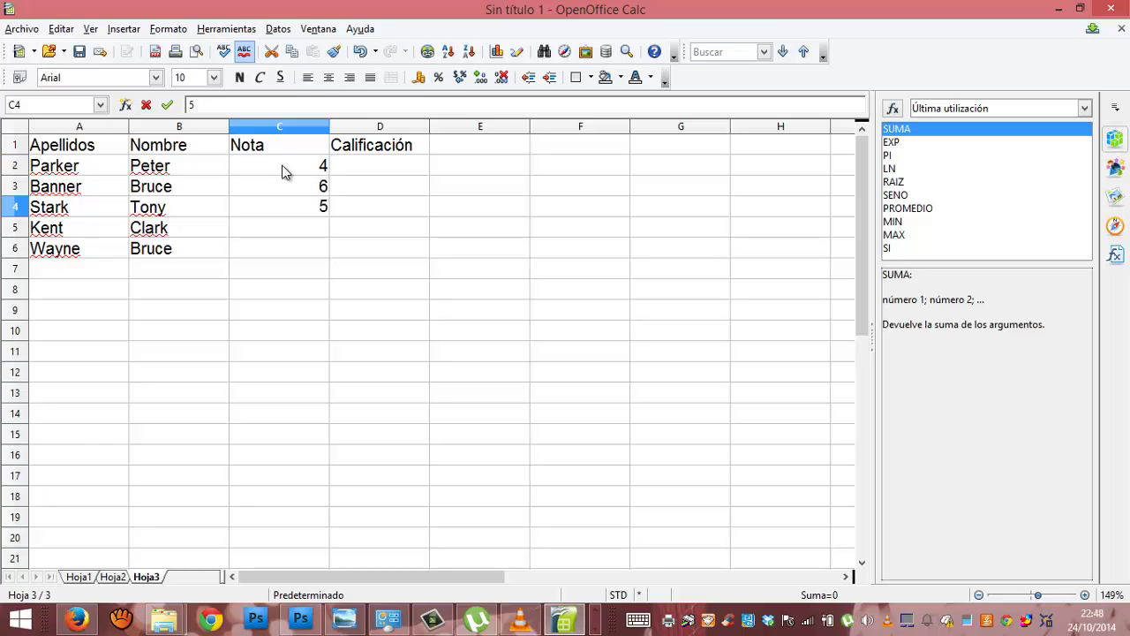
key(Return)
text(8)
key(Return)
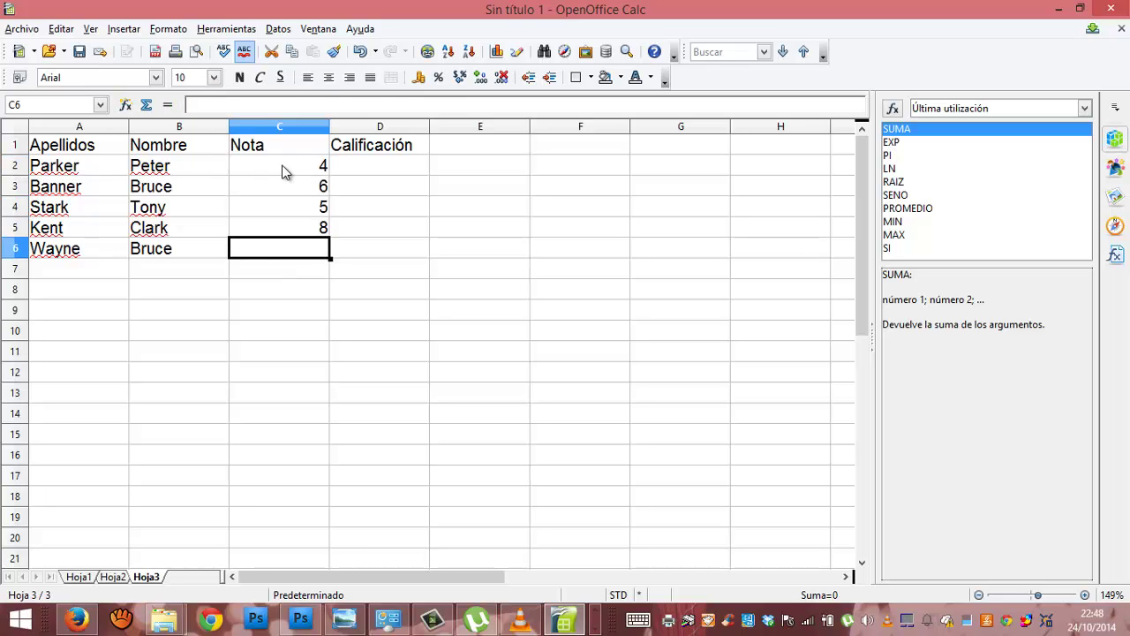
text(3)
key(Return)
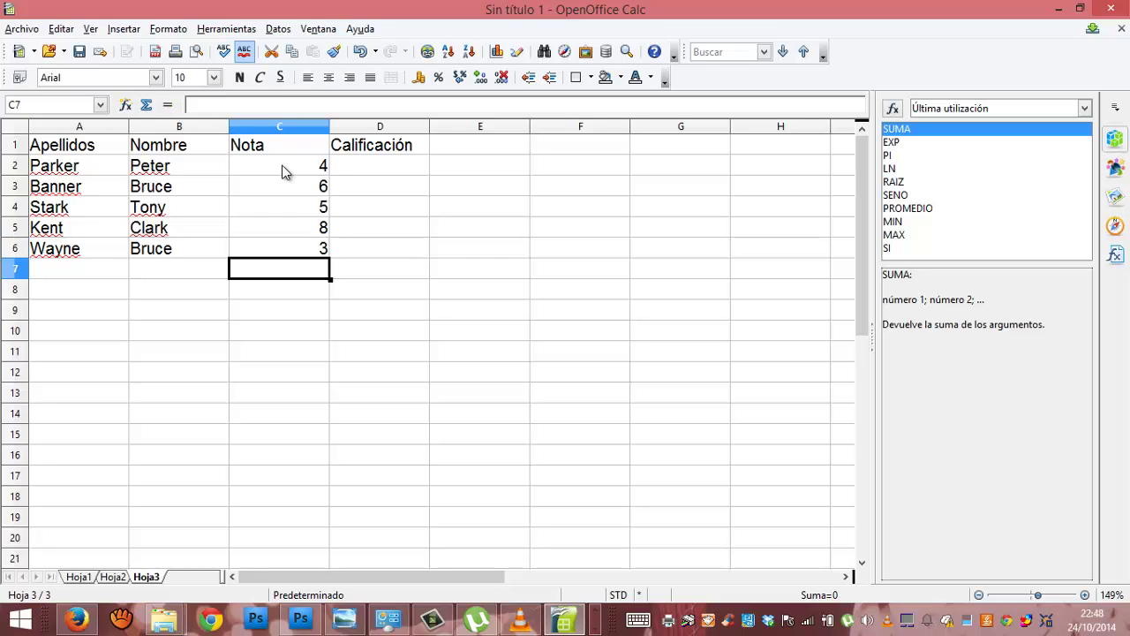
Begin a SI formula in cell D2 with the logical test C2>=5
key(Up)
key(Up)
key(Up)
key(Up)
key(Up)
key(Right)
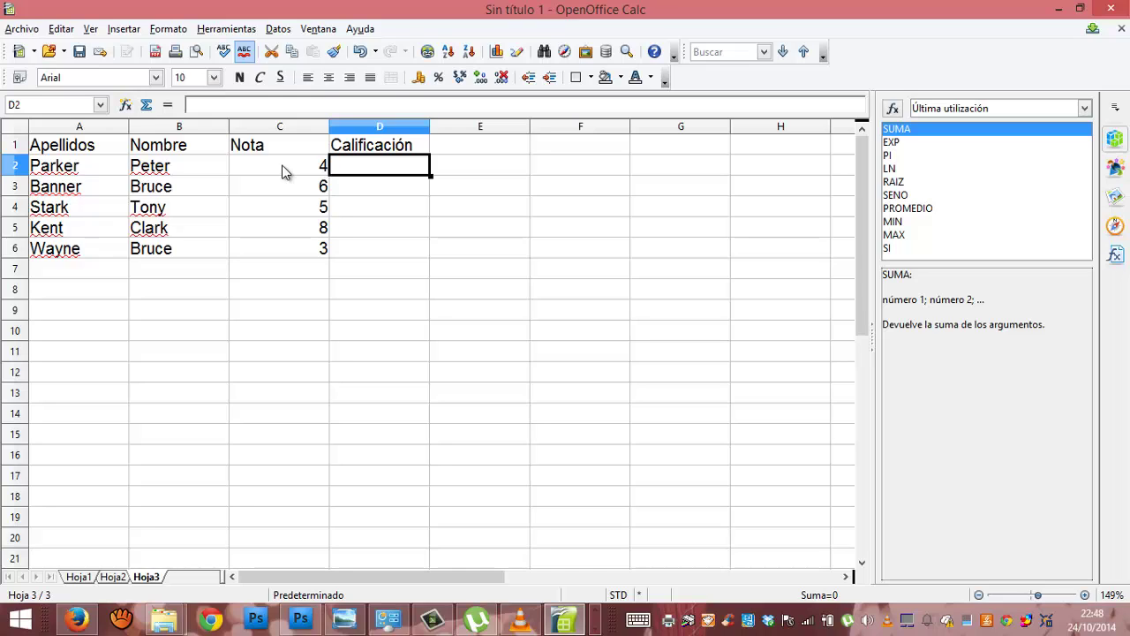
text(=SI)
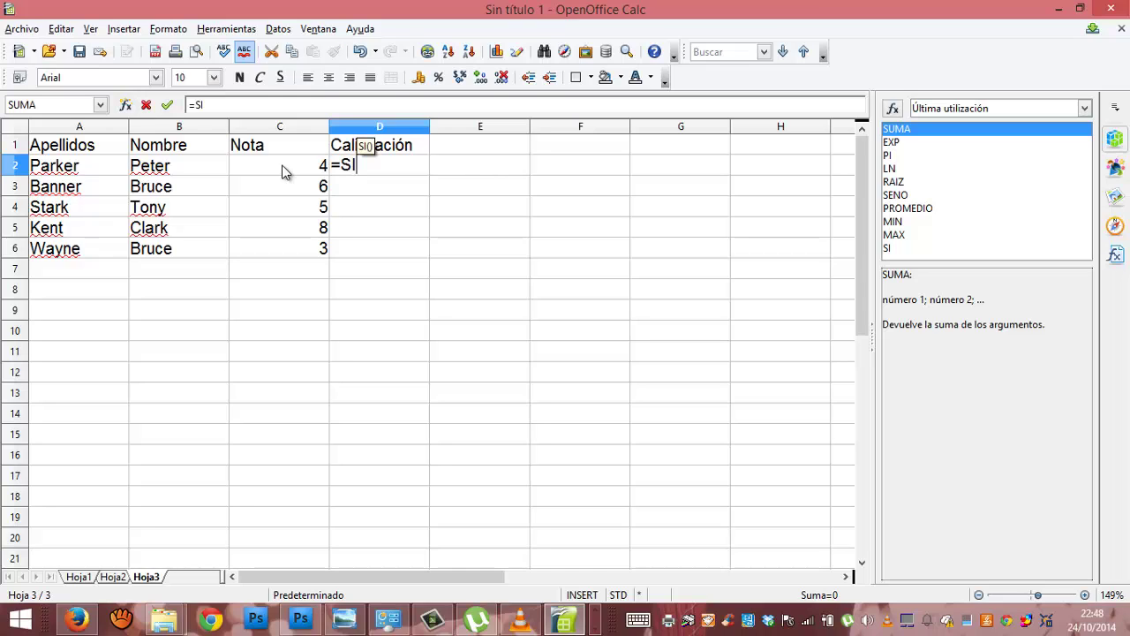
text(()
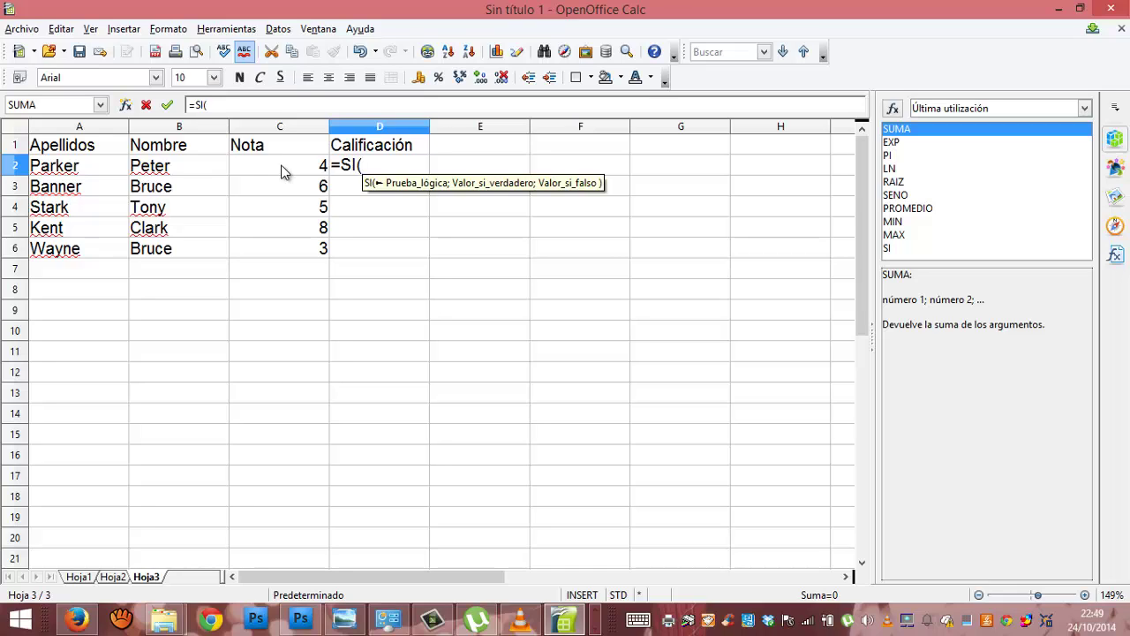
click(277, 171)
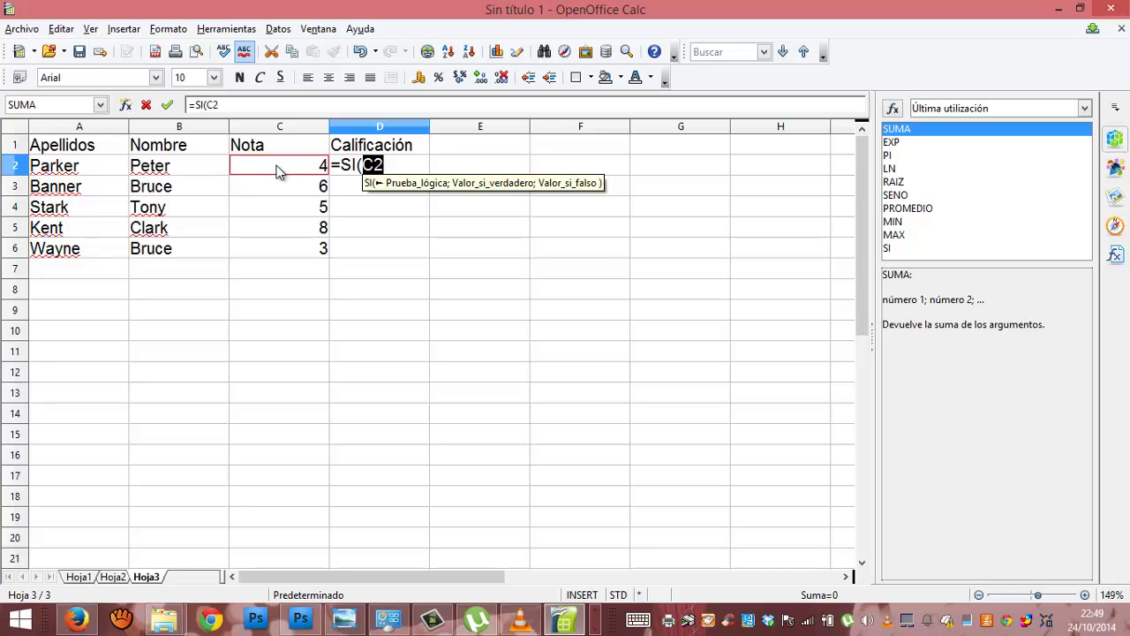
text(>=5)
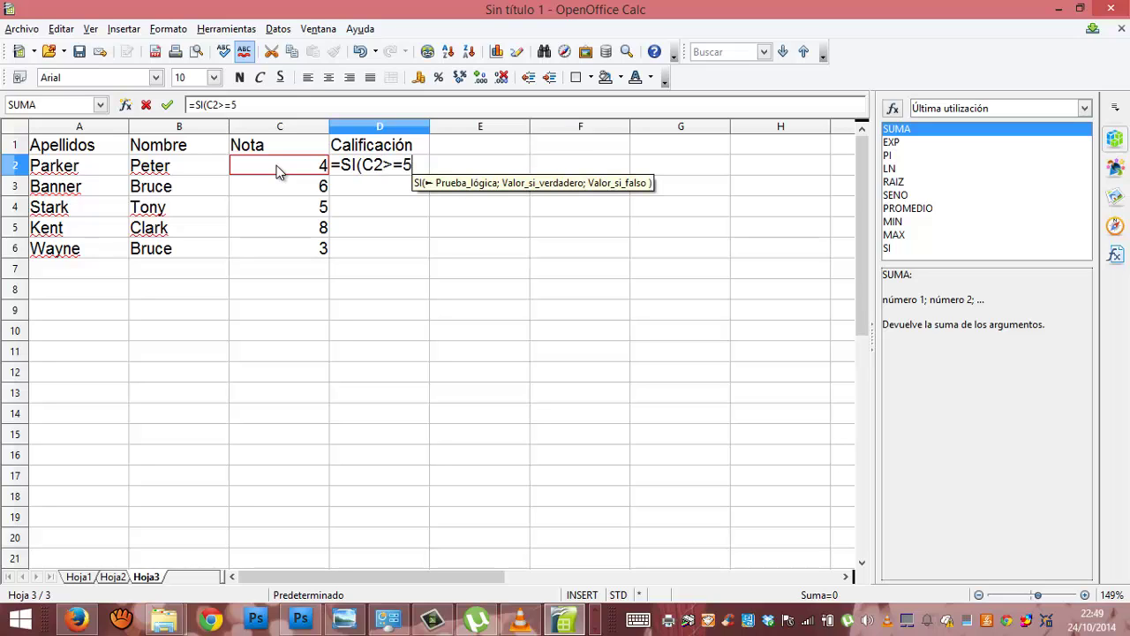
text(;)
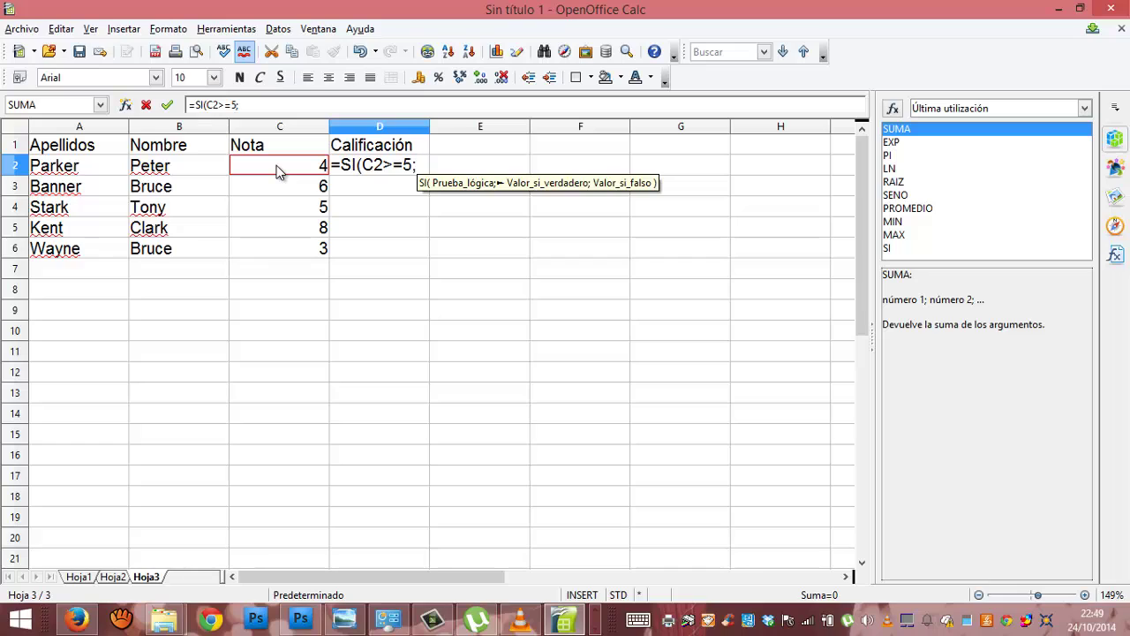
Complete the D2 formula with "APTO" as the true value and "NO APTO" as the false value
text(")
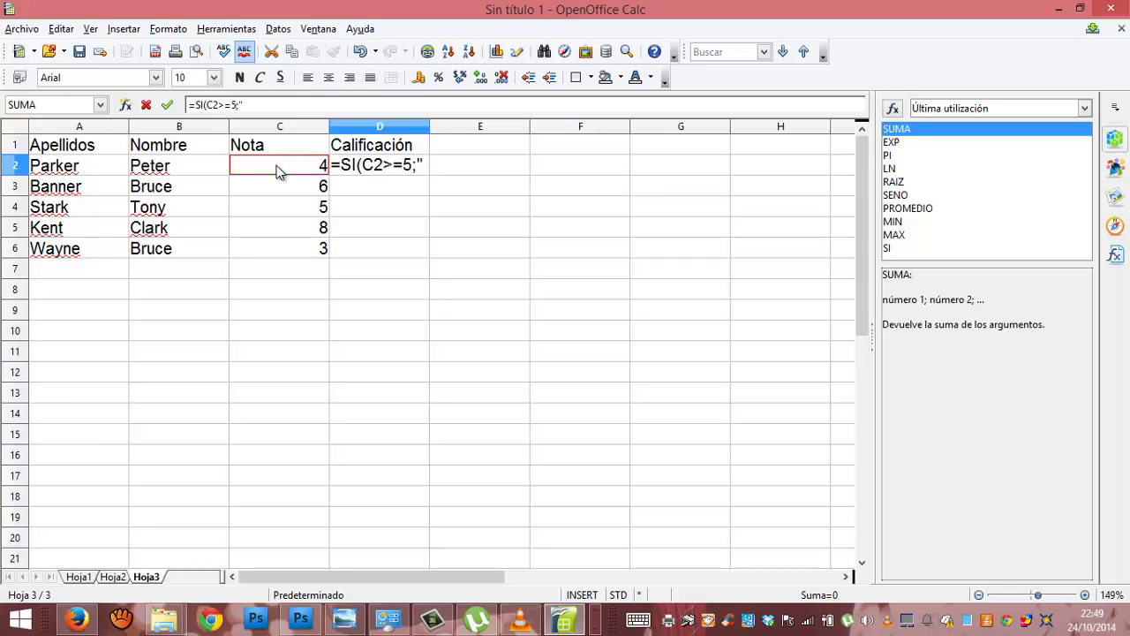
text(a)
key(BackSpace)
text(APTO")
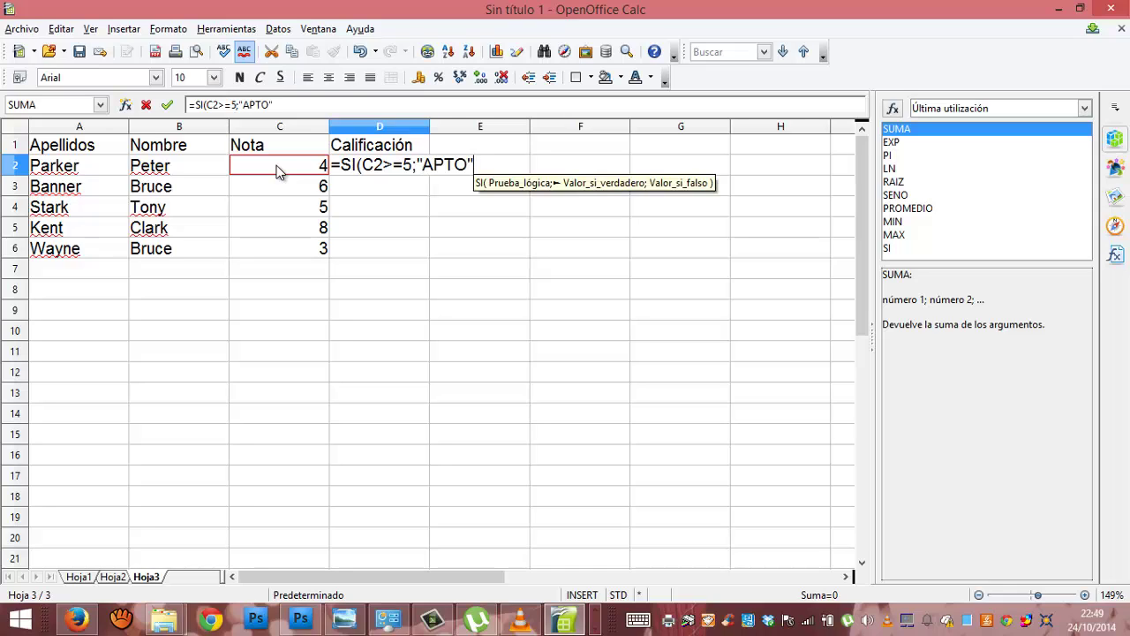
text(;)
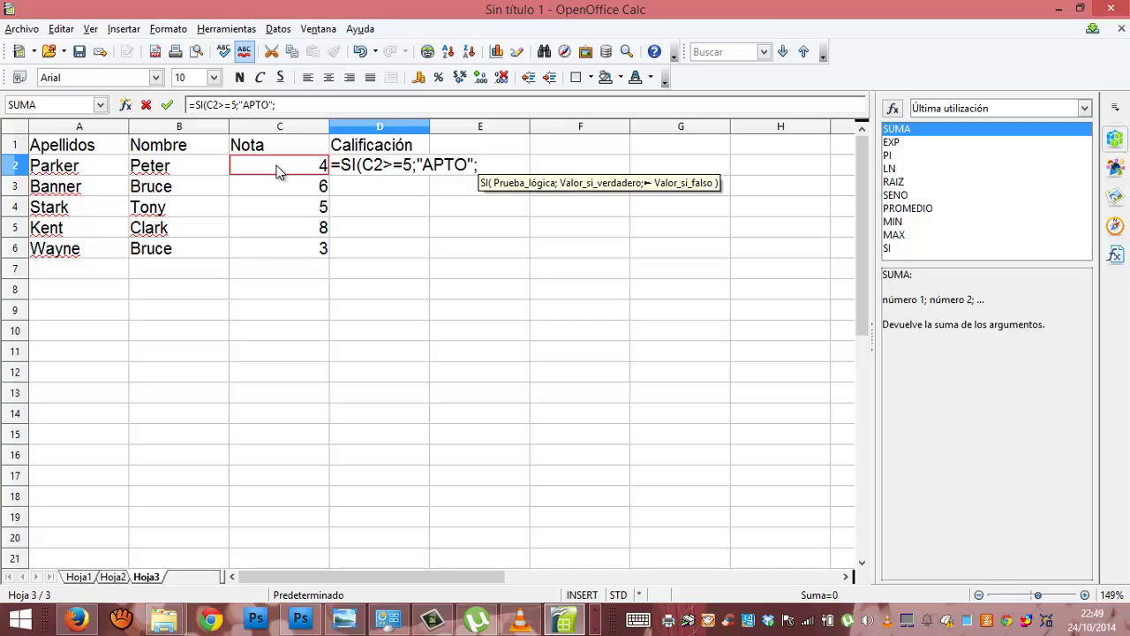
text(")
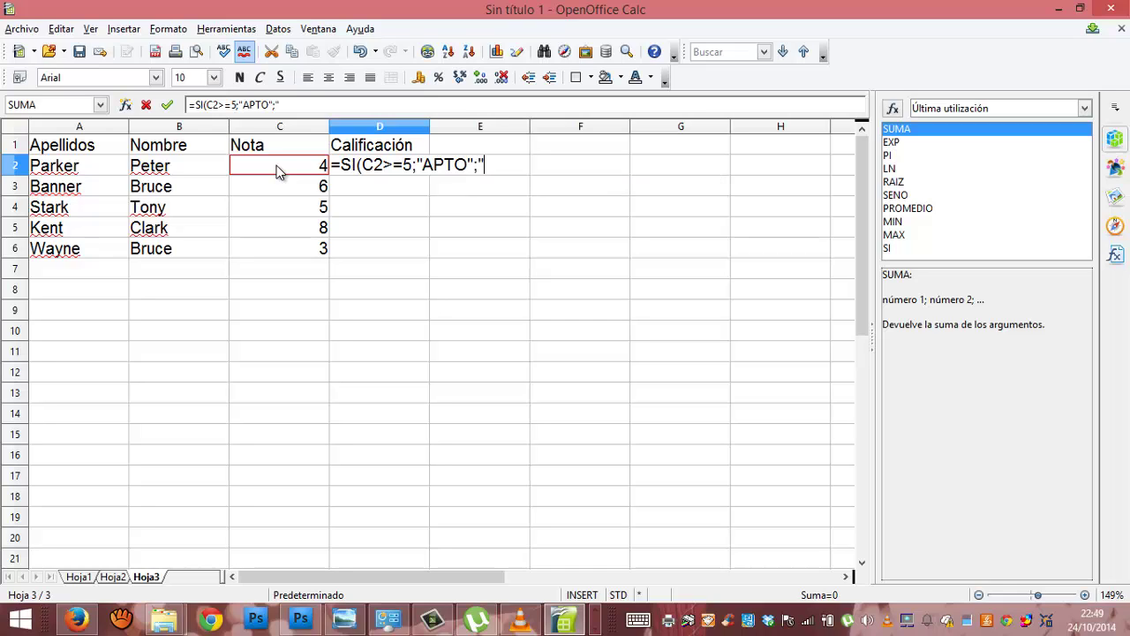
text(NO APTO")
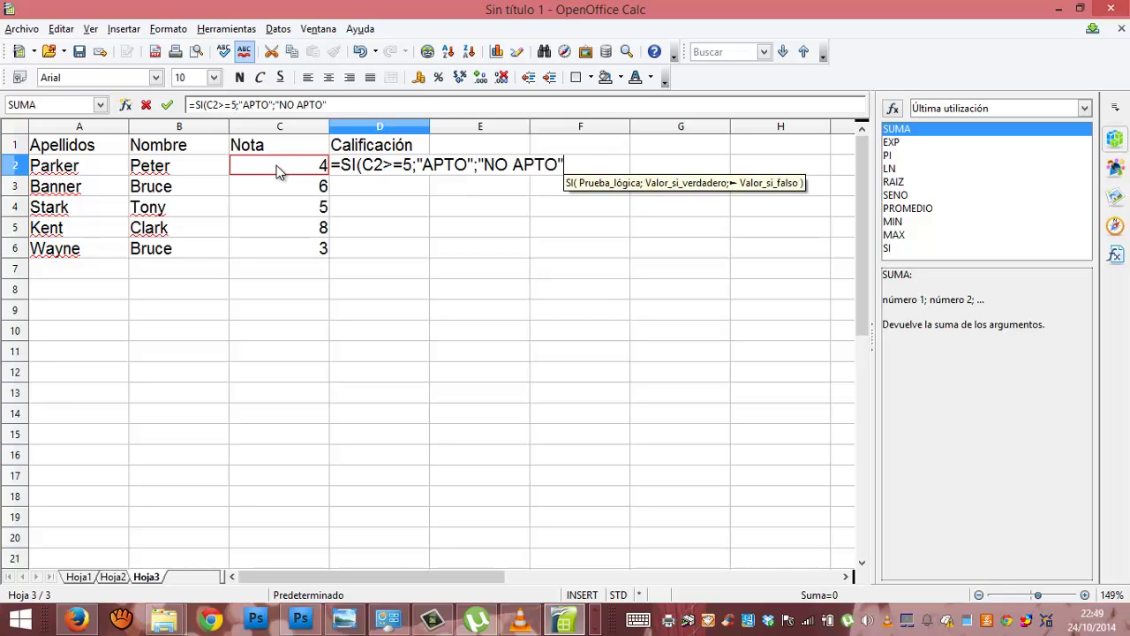
text())
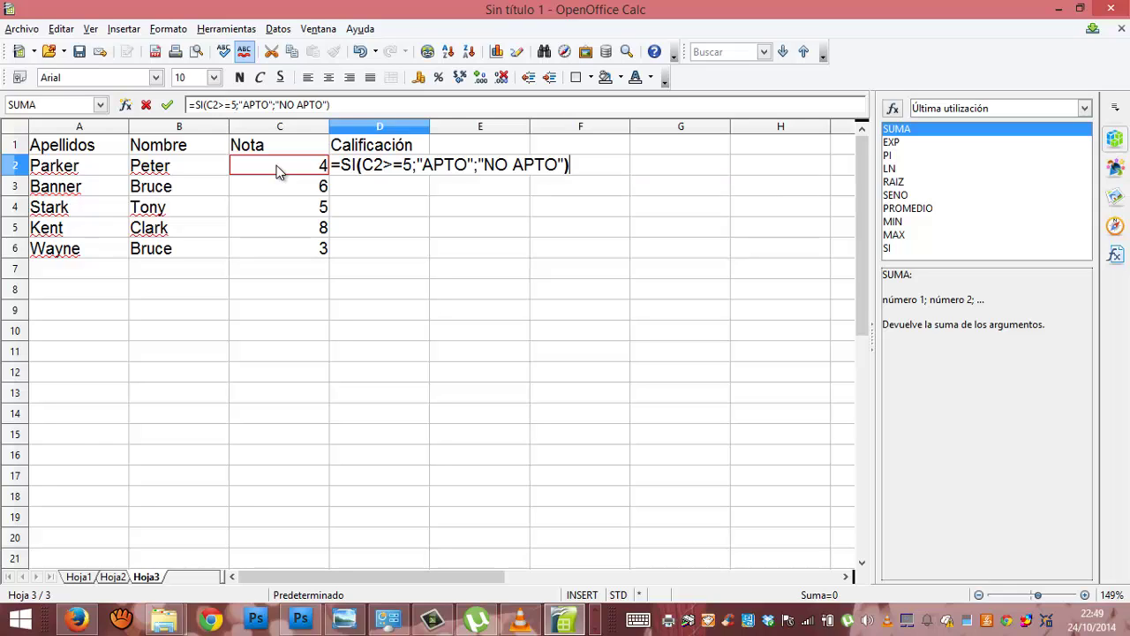
key(Return)
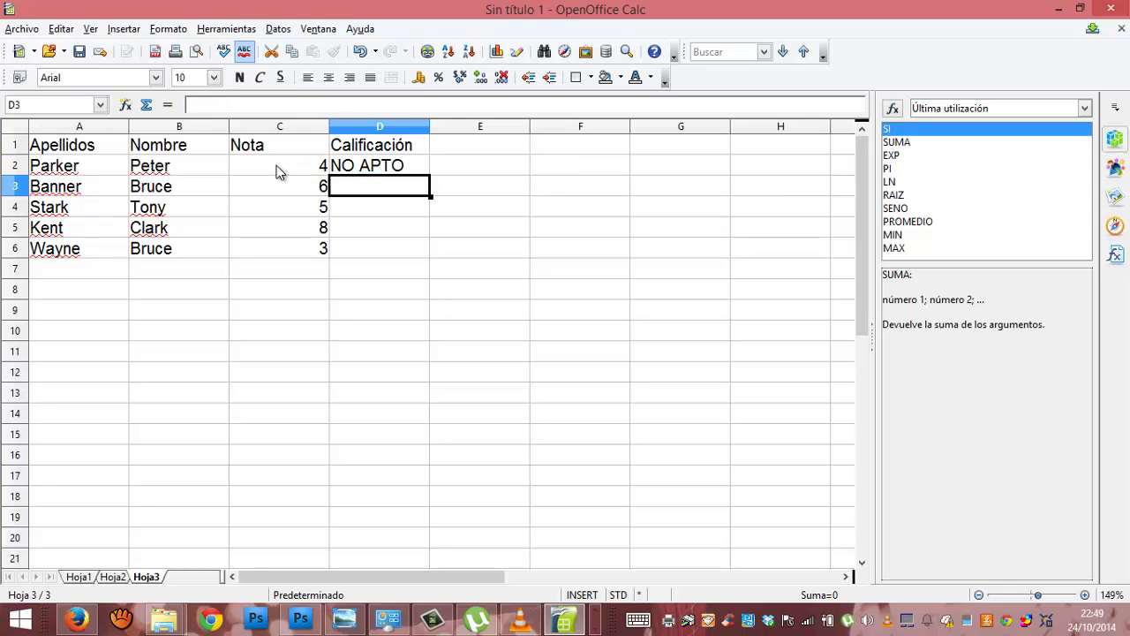
Fill the D2 formula down through D6 and check the copied formulas in D3 and D6
key(Up)
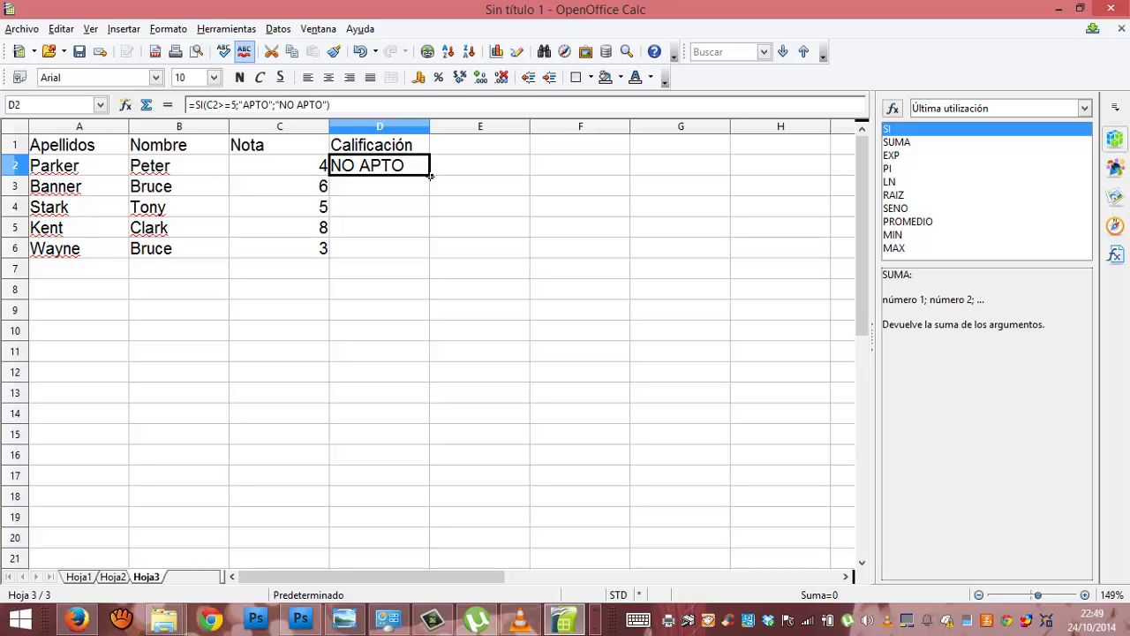
drag(430, 176, 429, 259)
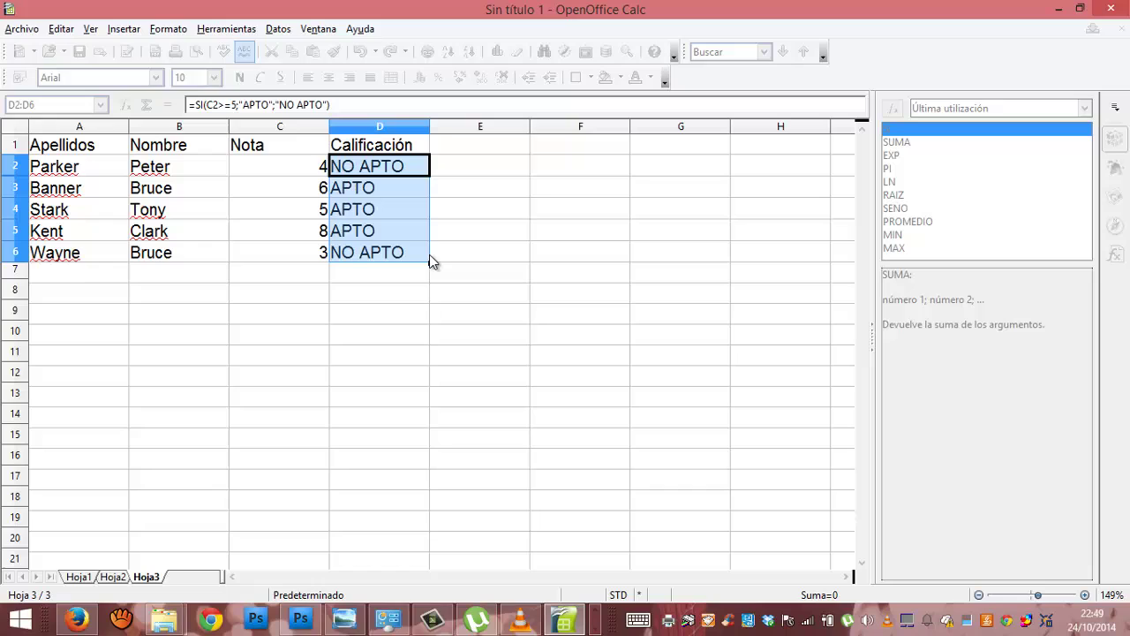
click(342, 196)
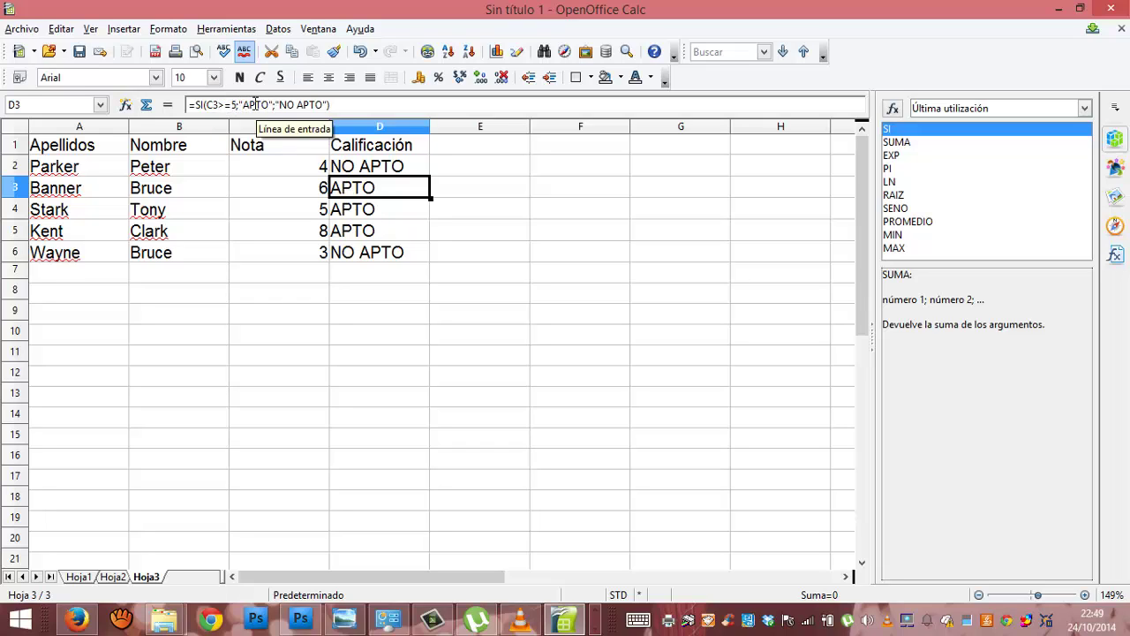
click(323, 262)
click(354, 262)
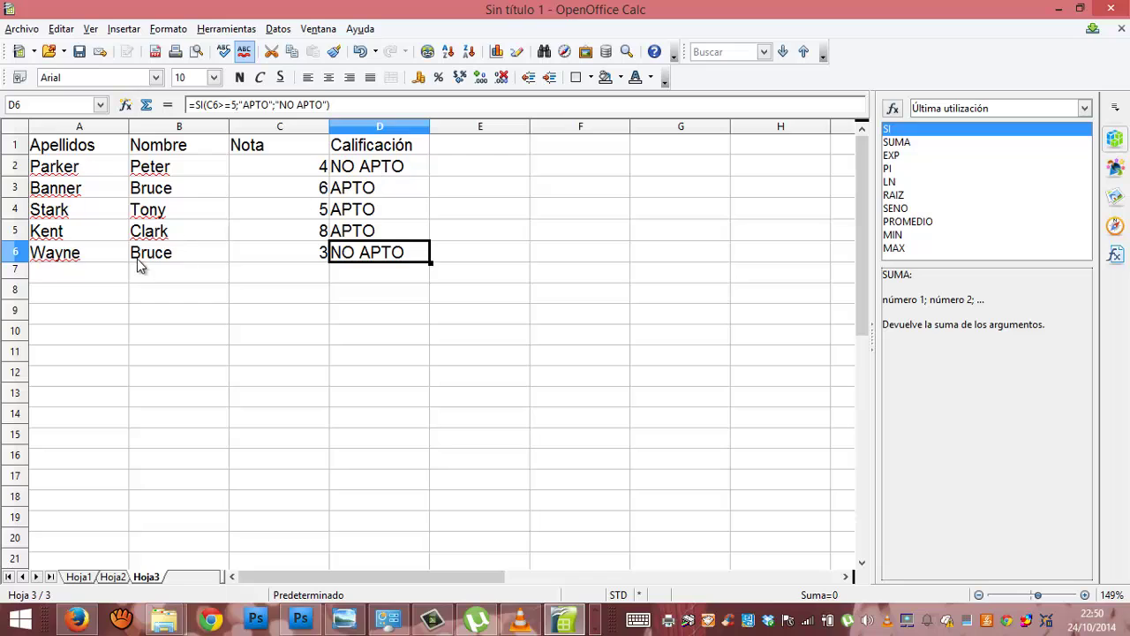
Copy the whole table A1:D6 and paste the duplicate starting at cell A8
drag(107, 144, 346, 263)
key(ctrl+c)
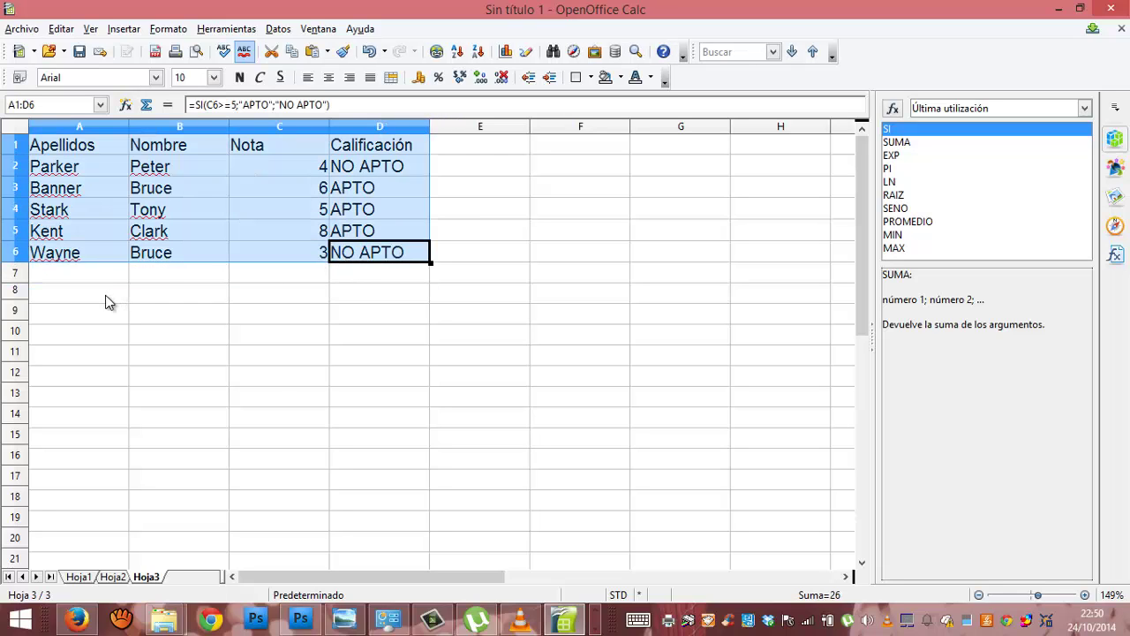
click(106, 300)
key(ctrl+v)
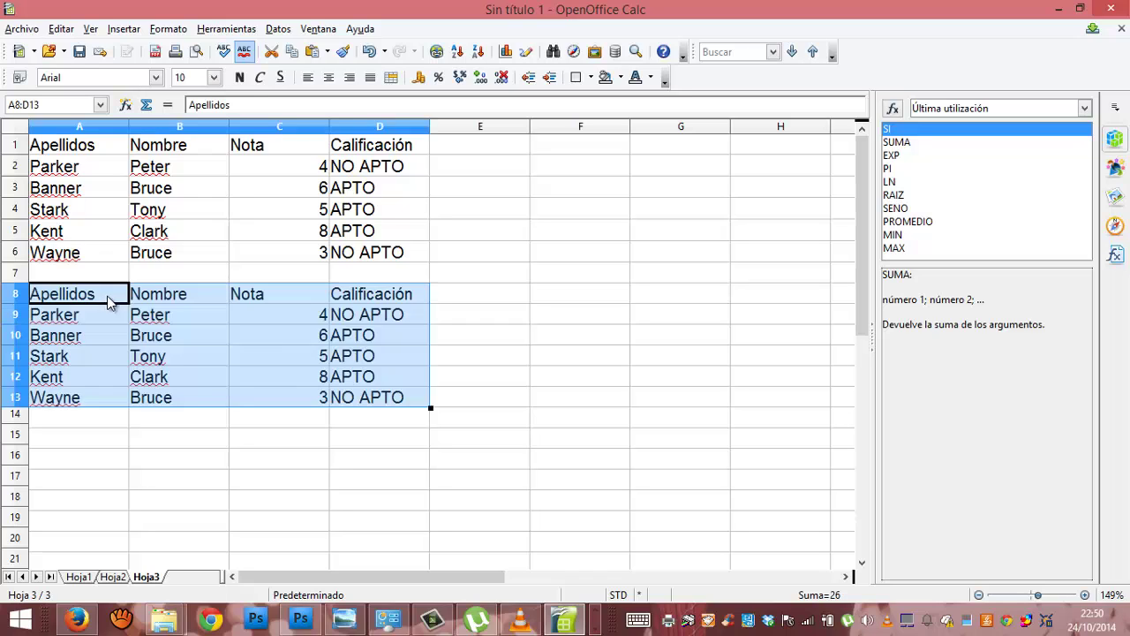
Change the logical test of the SI formula in cell D9 to C9>=9
click(372, 318)
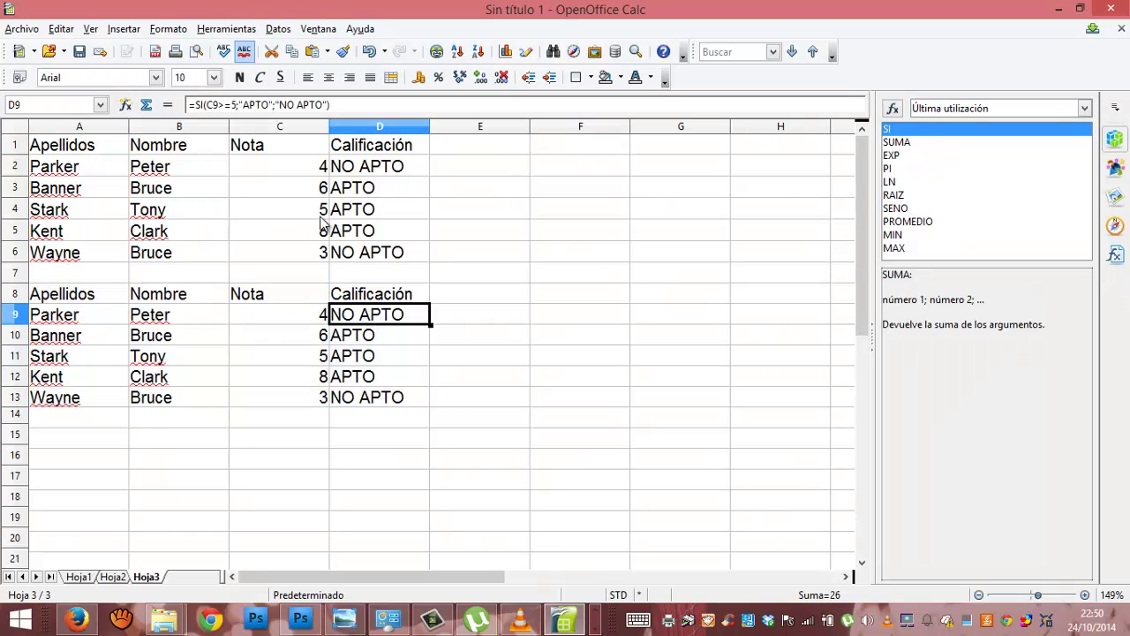
click(258, 104)
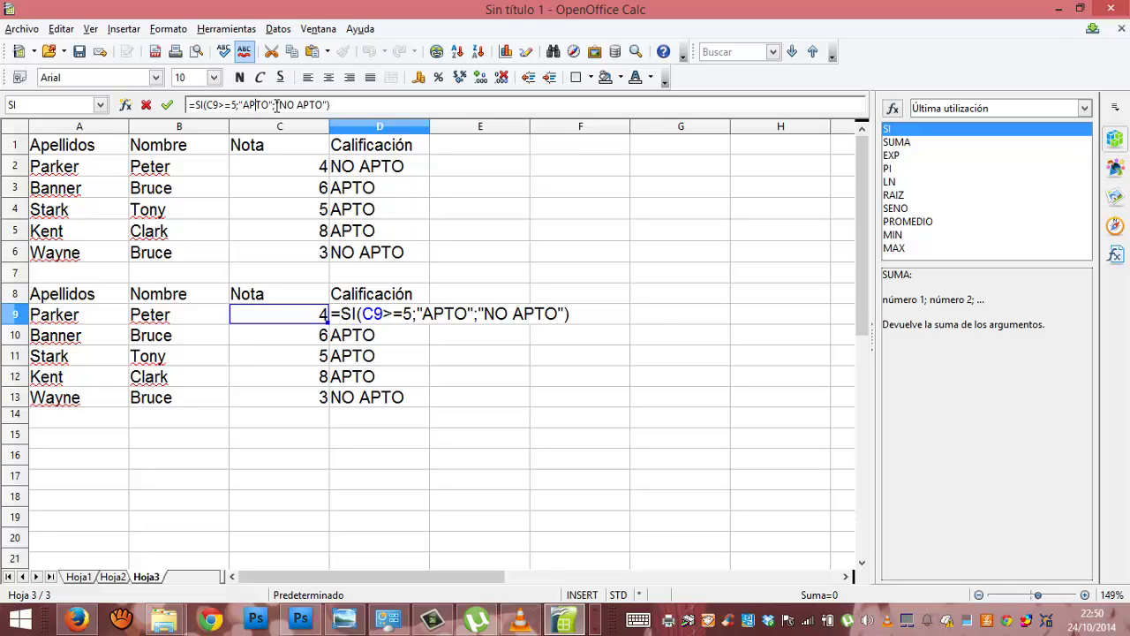
drag(276, 105, 328, 105)
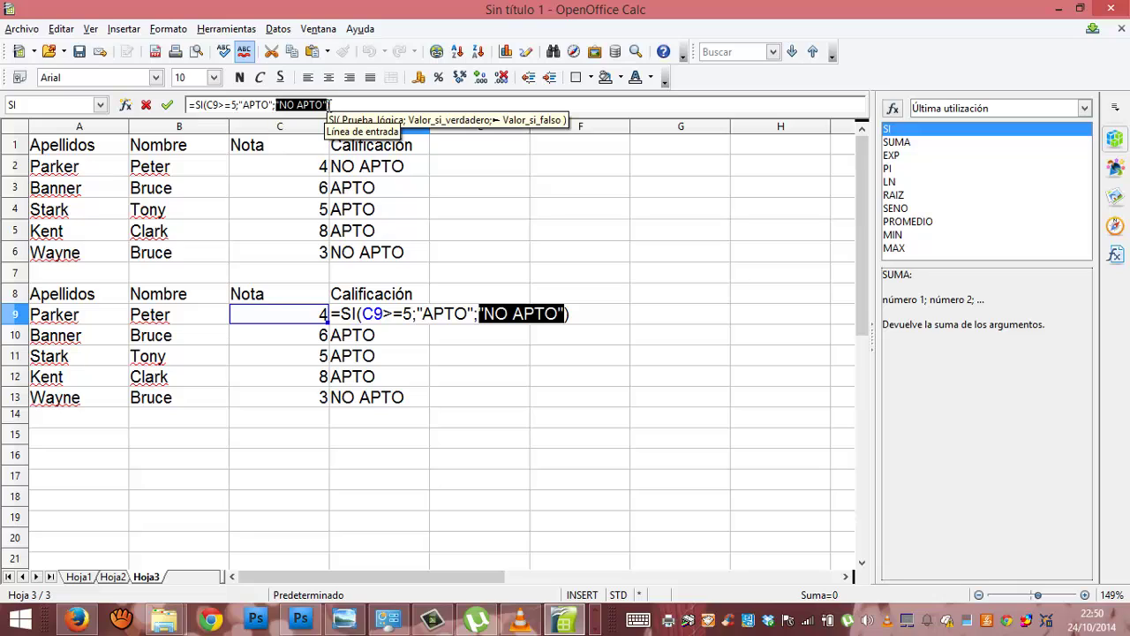
click(270, 104)
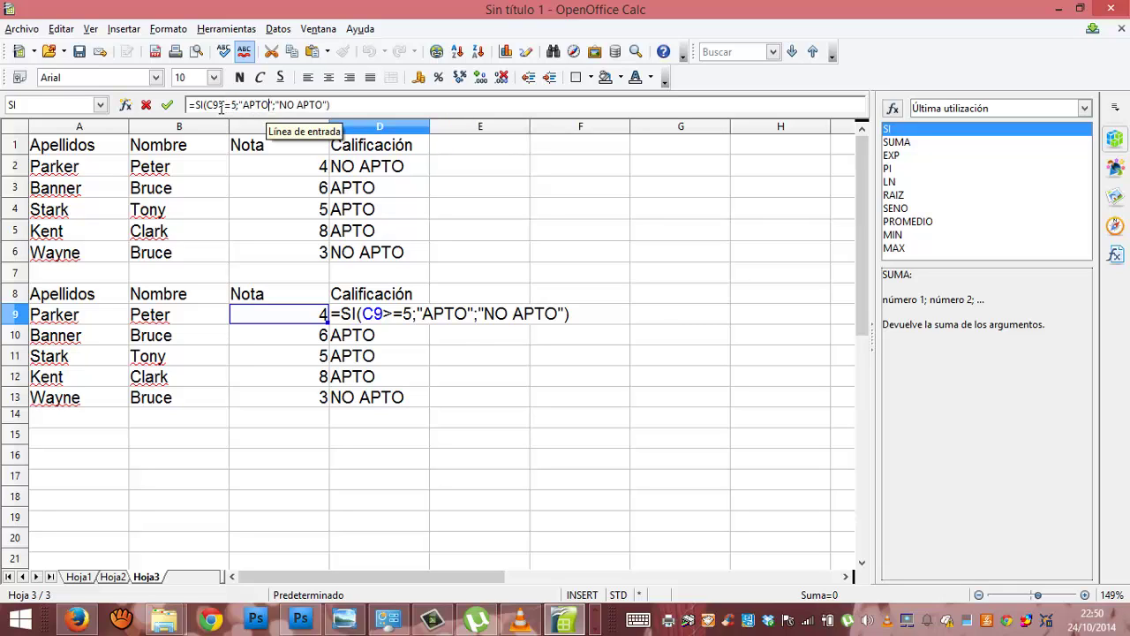
click(235, 104)
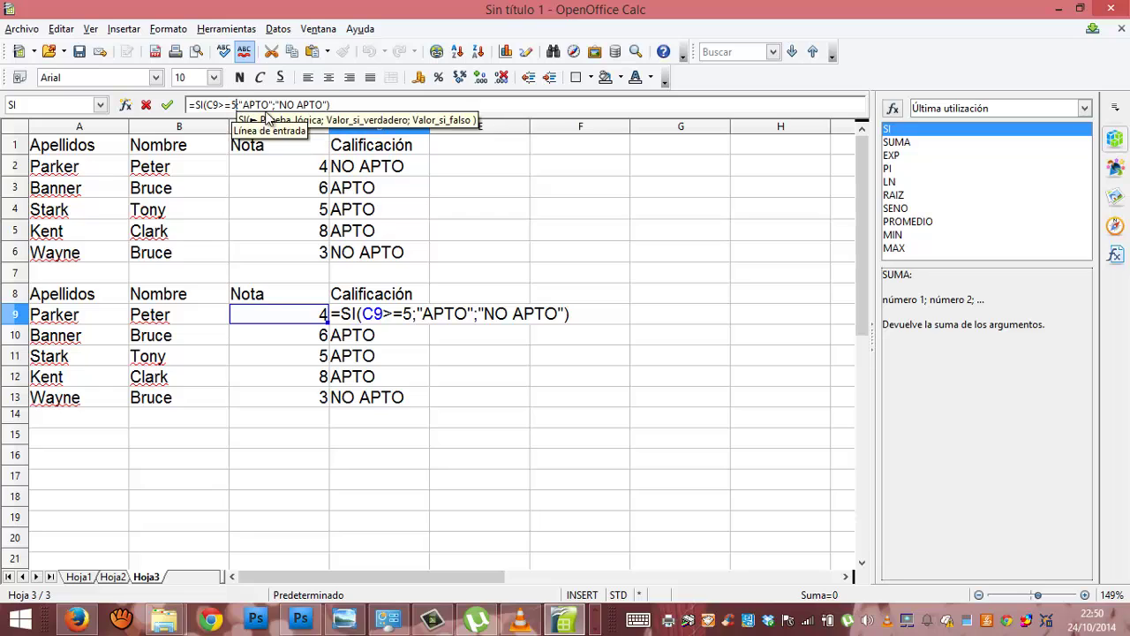
key(BackSpace)
text(9)
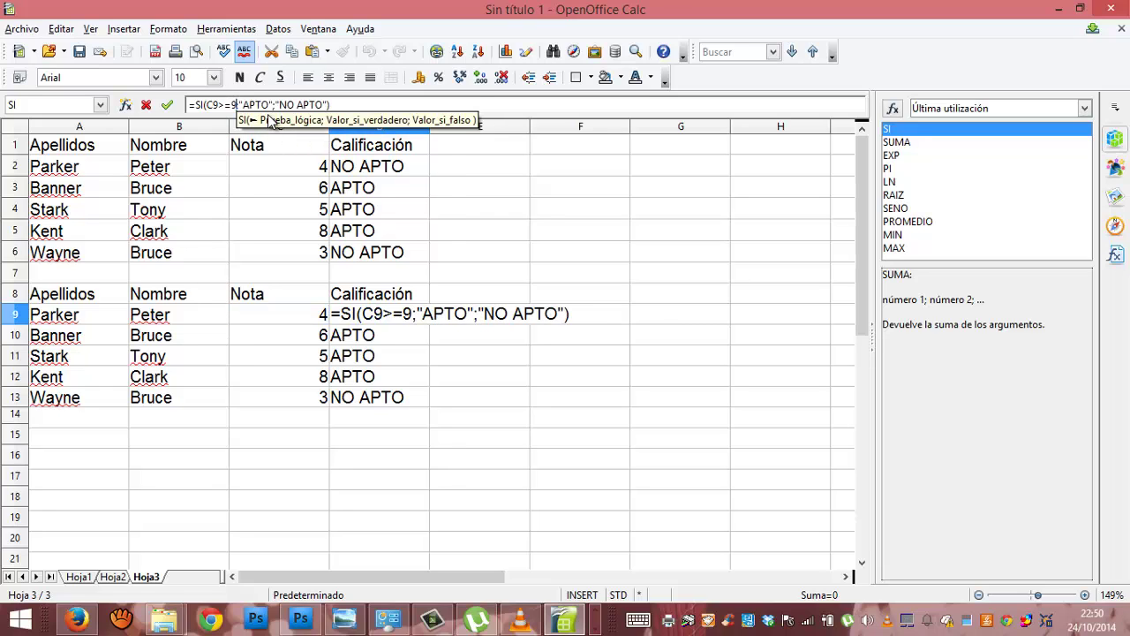
Replace the true value "APTO" in the D9 formula with "SOBRESALIENTE"
click(268, 113)
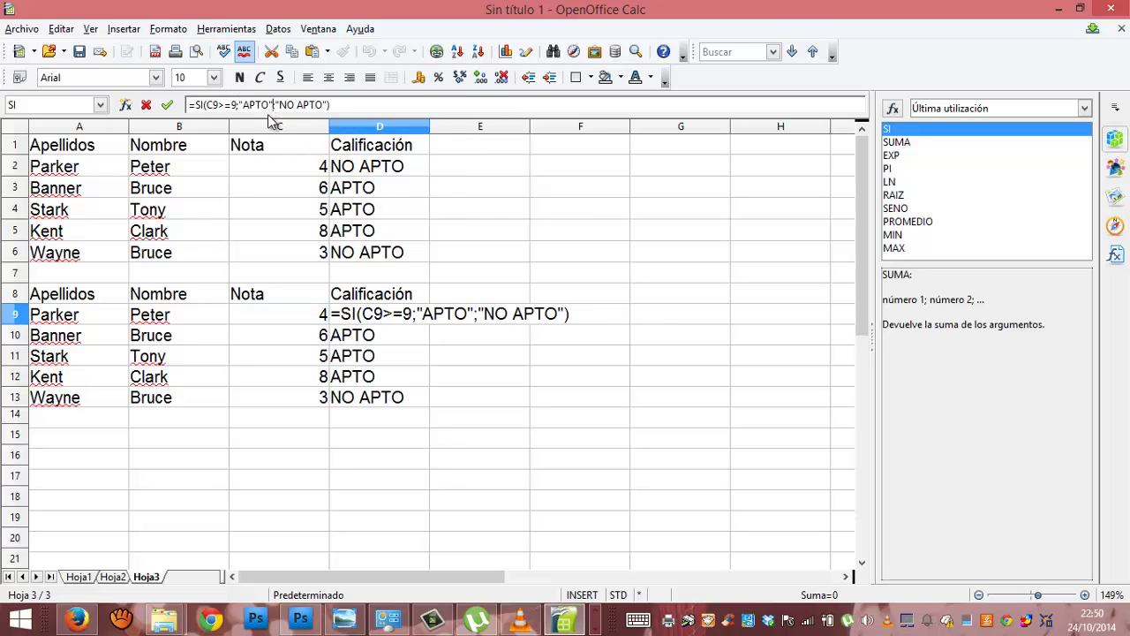
key(BackSpace)
key(BackSpace)
key(BackSpace)
key(BackSpace)
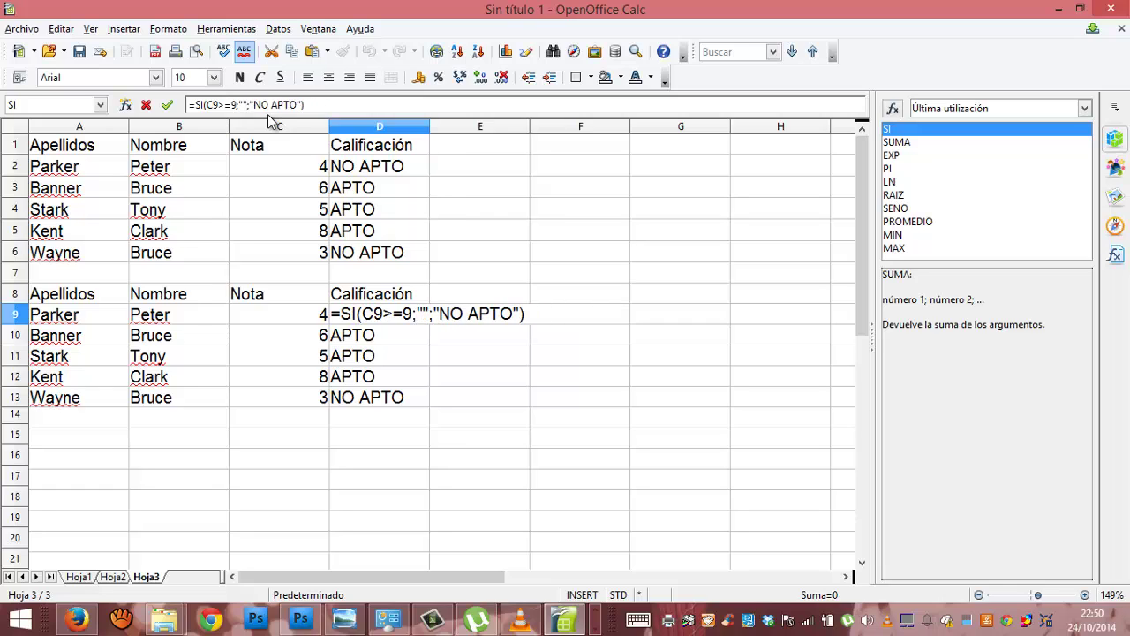
text(s)
key(BackSpace)
text(SOBRESALIENTE)
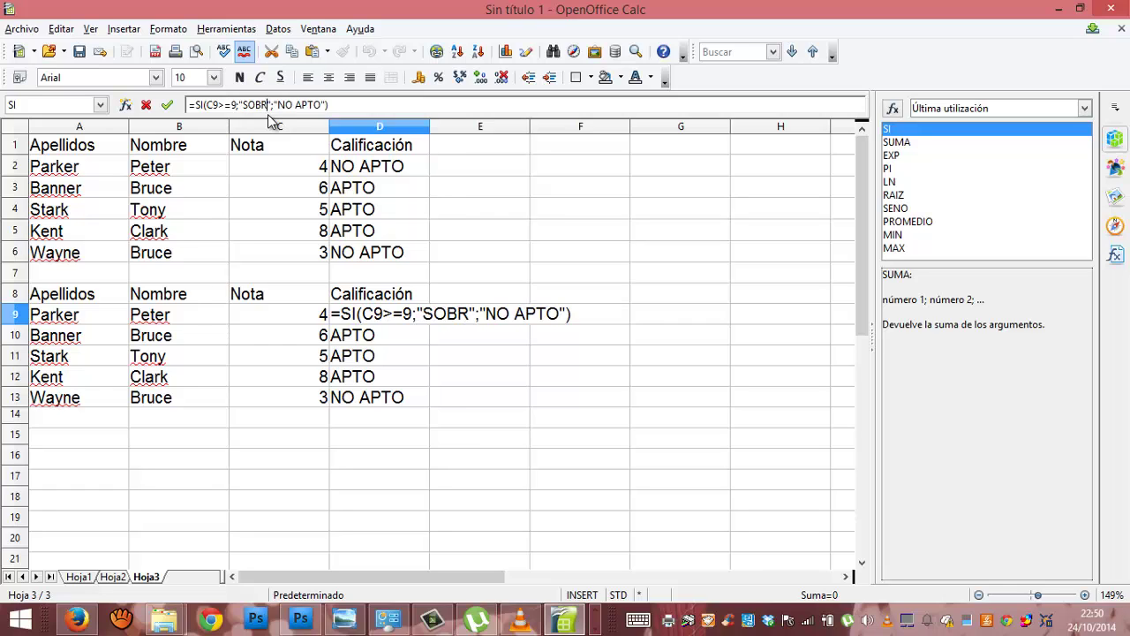
Remove the false value "NO APTO" from the SI formula in cell D9
key(Right)
key(Right)
key(Right)
key(Right)
key(Right)
key(Right)
key(Right)
key(Right)
key(Right)
key(Right)
key(Right)
key(Right)
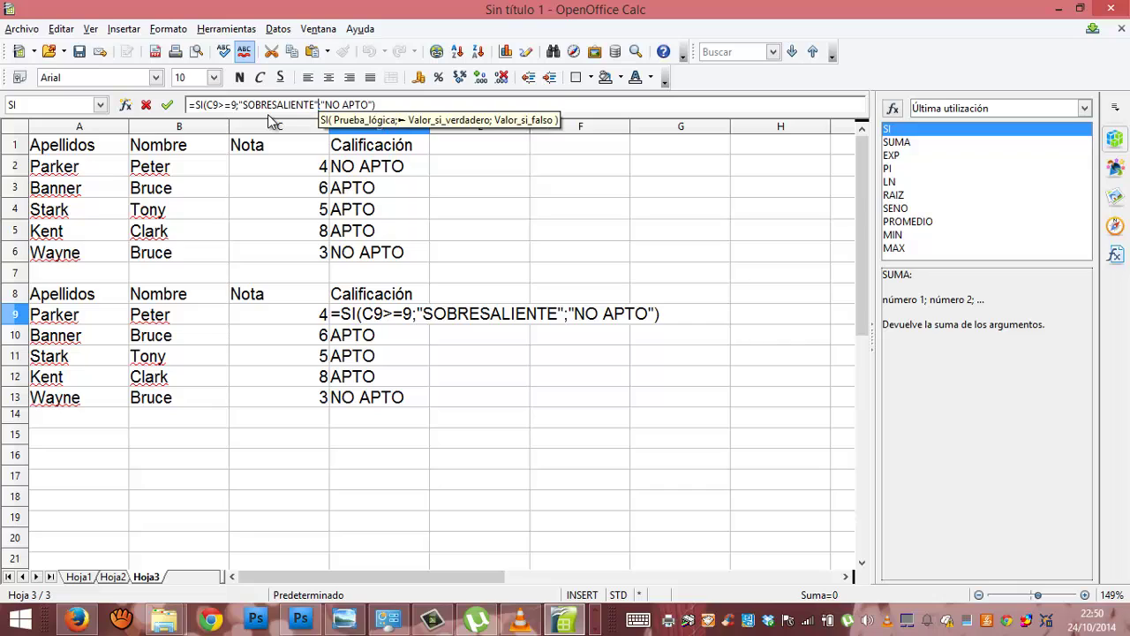
key(BackSpace)
key(BackSpace)
key(BackSpace)
key(BackSpace)
key(BackSpace)
key(BackSpace)
key(BackSpace)
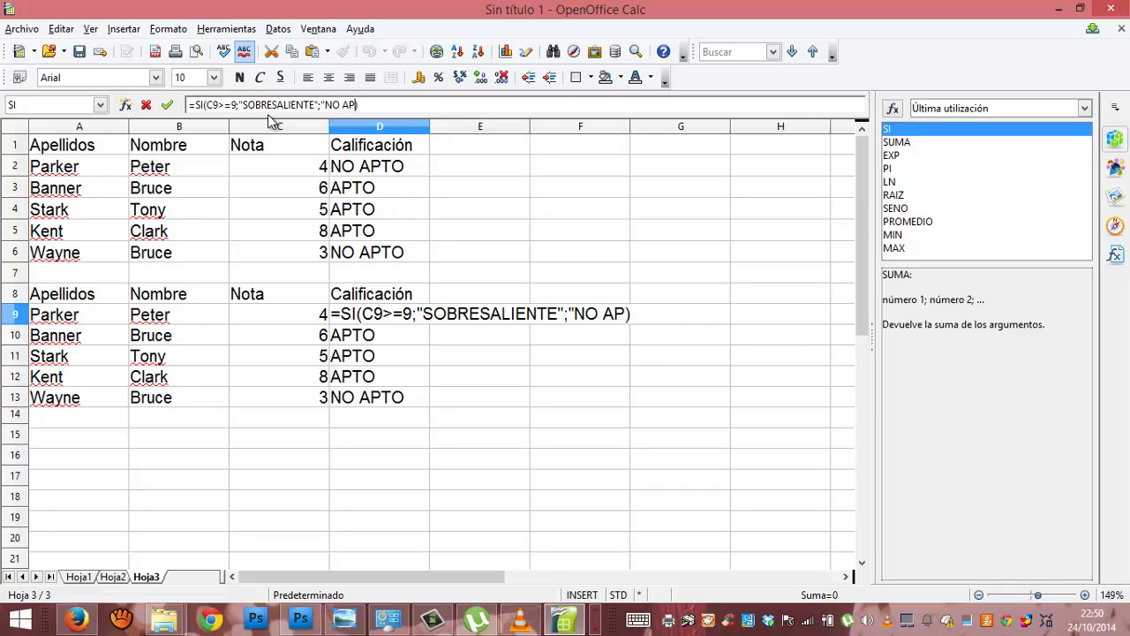
key(BackSpace)
key(BackSpace)
Nest a second SI as the false value in the D9 formula, testing C9>=7 and returning "NOTABLE"
text(SI)
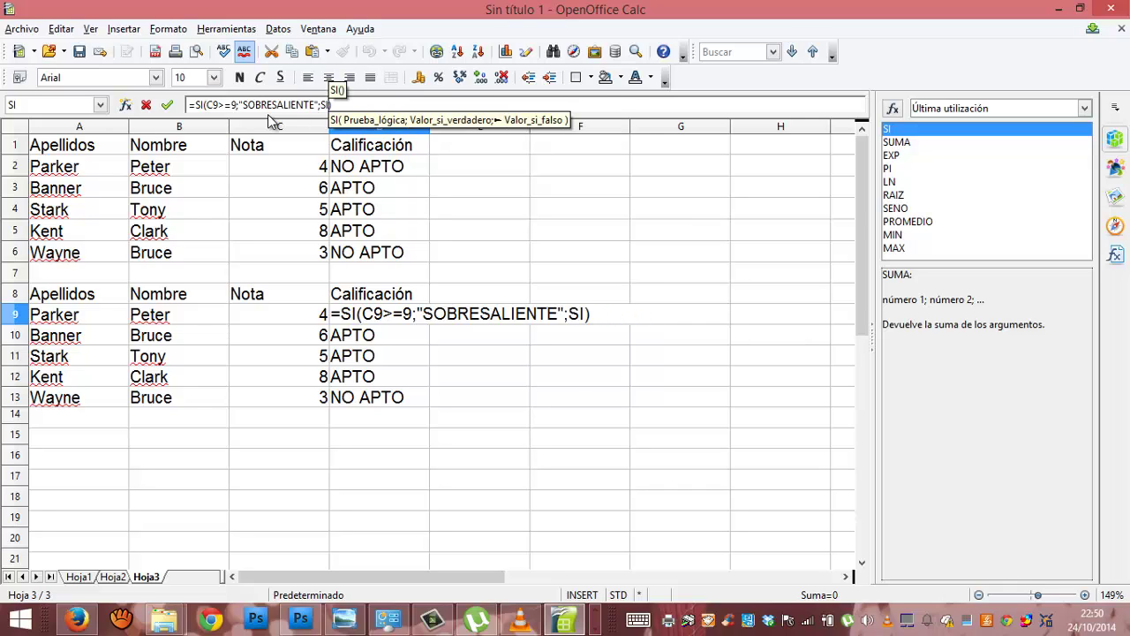
text((C9)
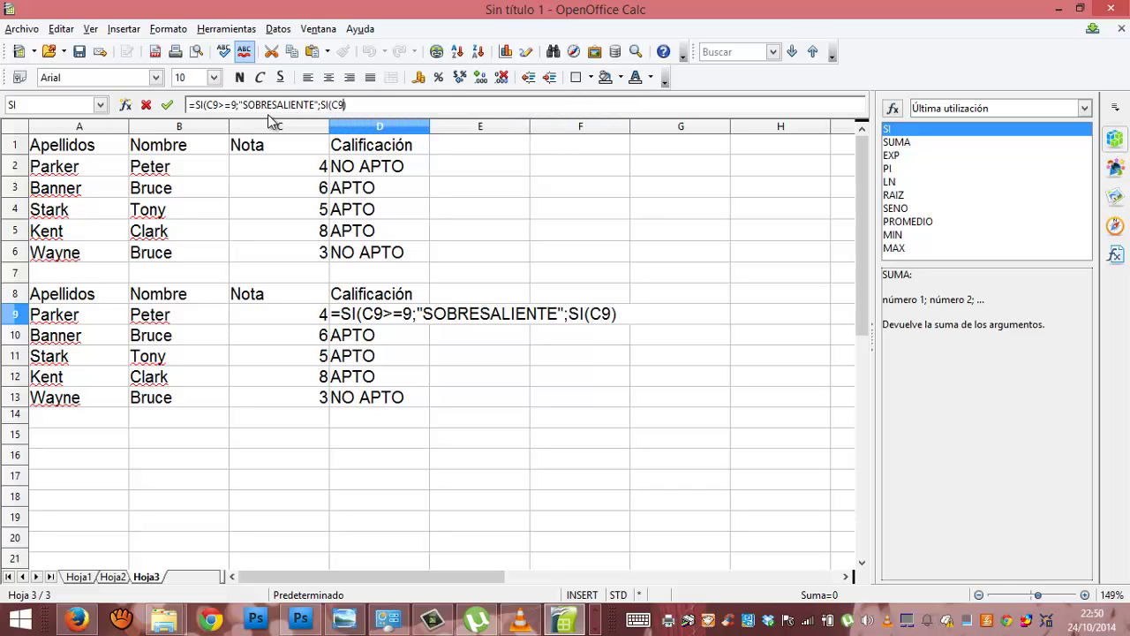
text(>=)
text(7;")
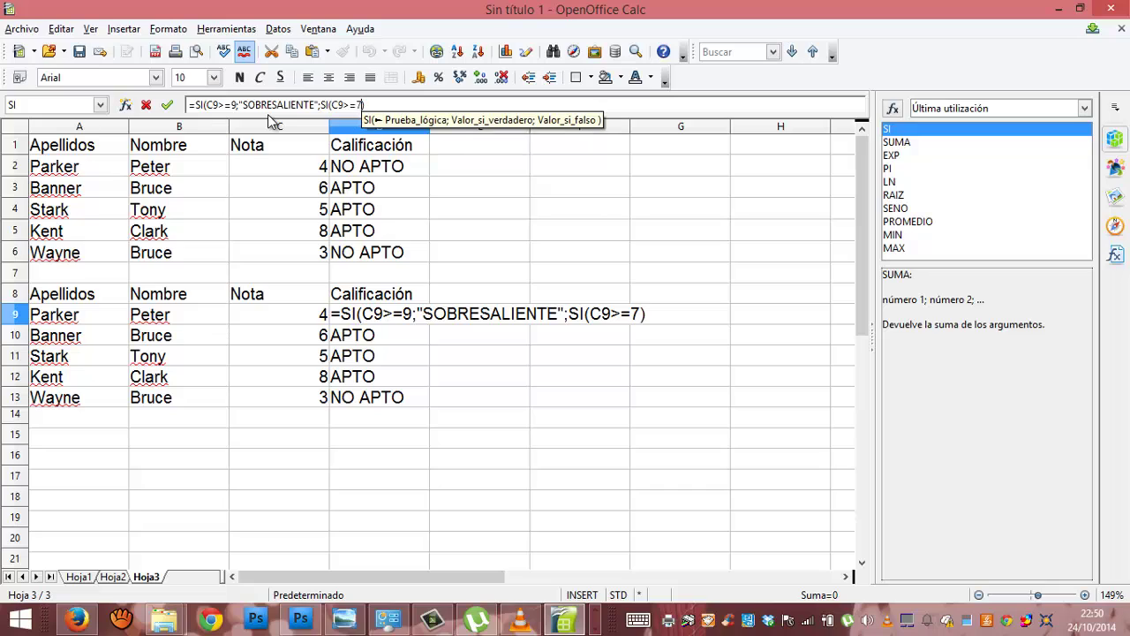
text(NOTABLE";)
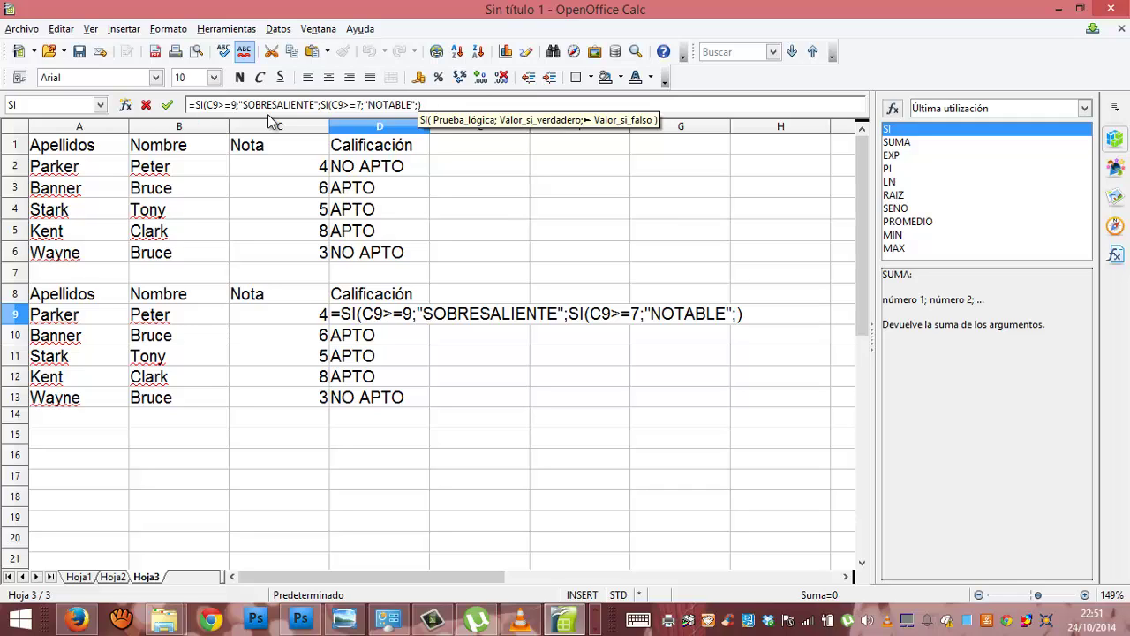
Nest a third SI in the D9 formula, testing C9>=6 and returning "BIEN"
text(SI)
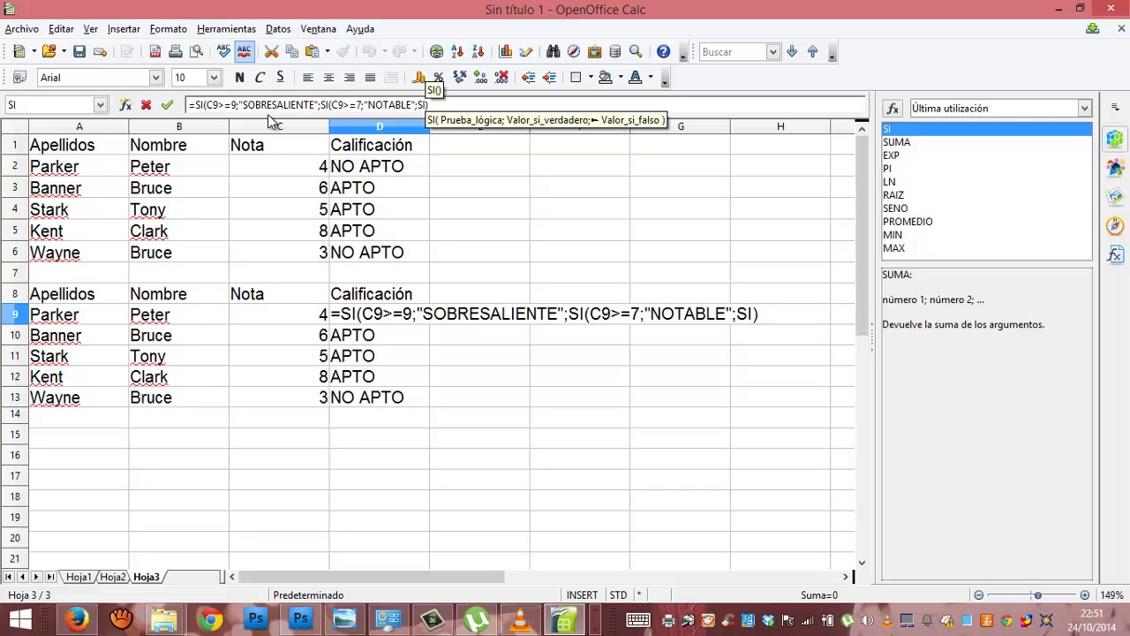
text((C9)
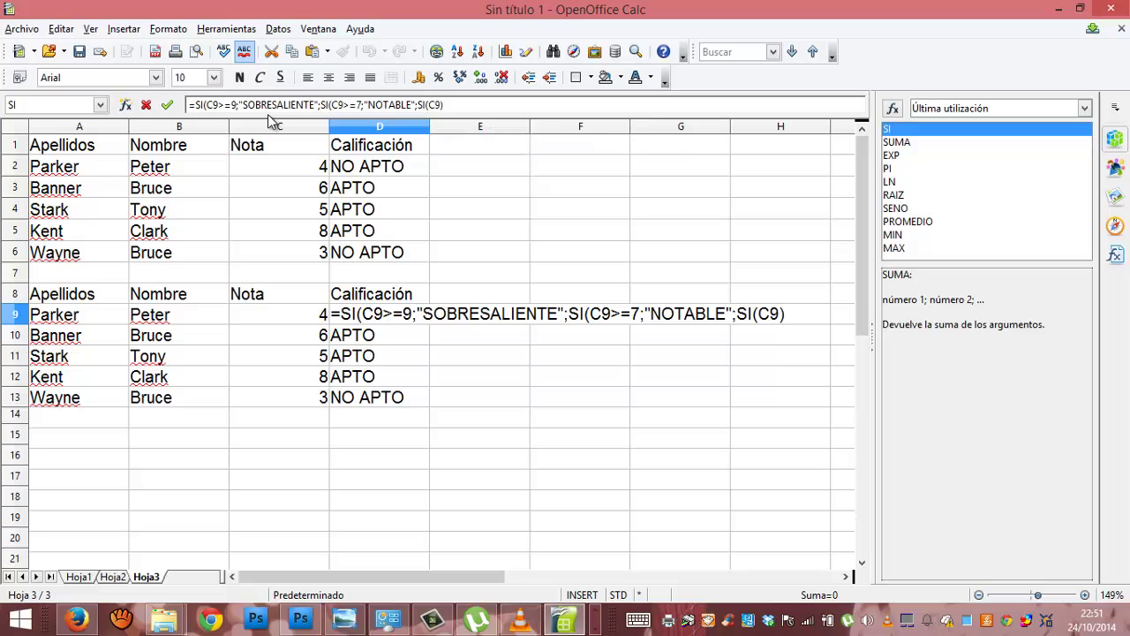
text(>=)
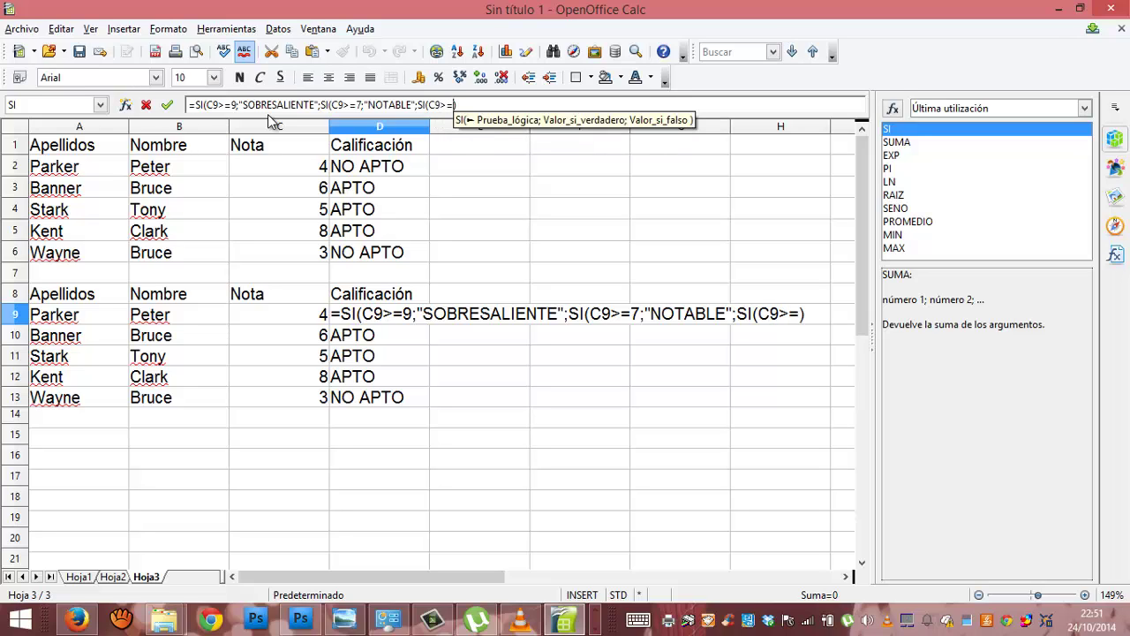
text(6)
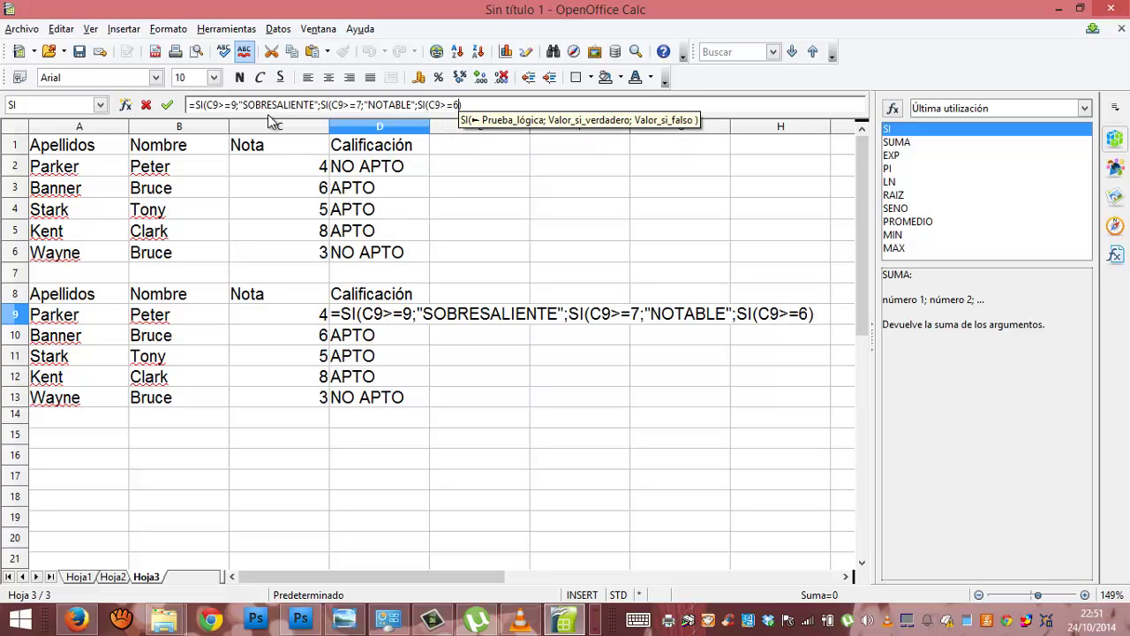
text(;"BI)
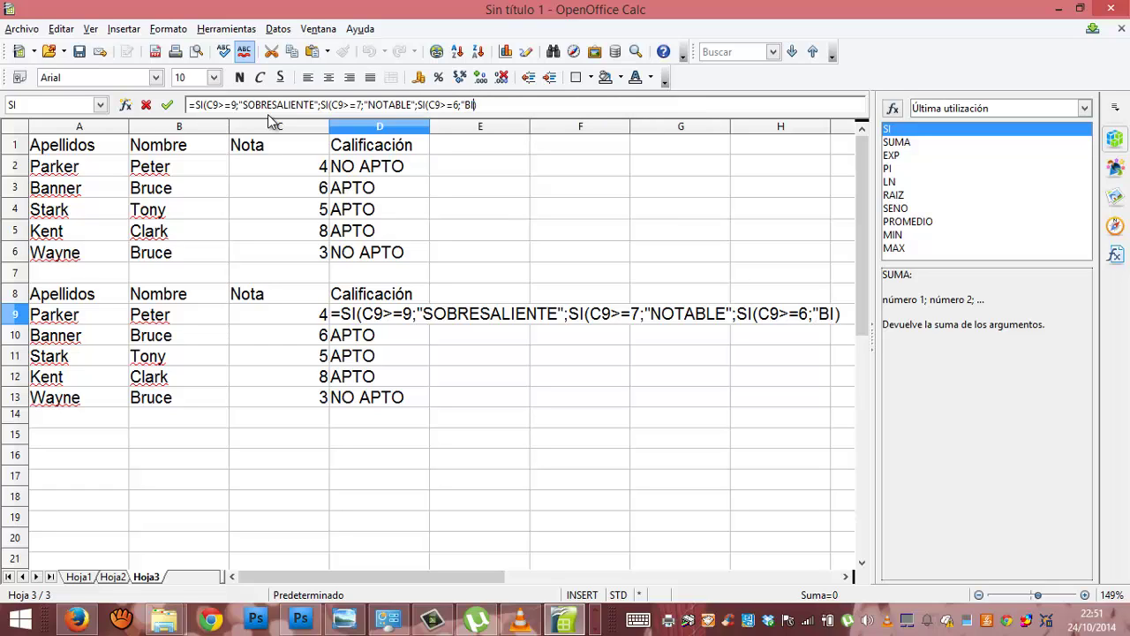
text(EN";)
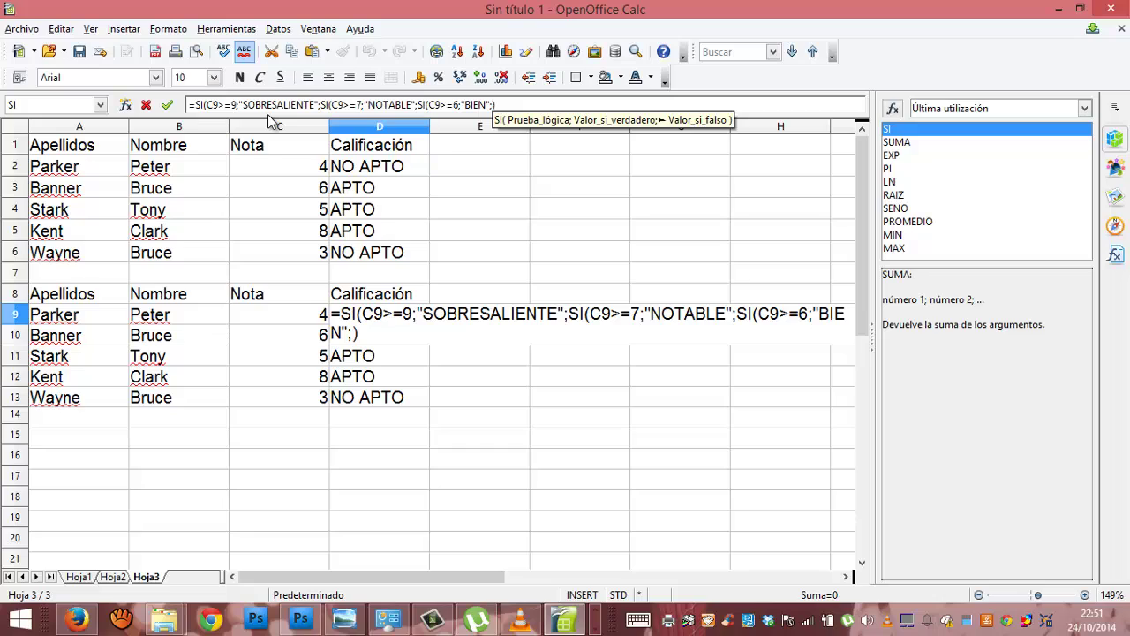
Nest a fourth SI in the D9 formula, testing C9>=5 and returning "SUFICIENTE"
text(SI(C)
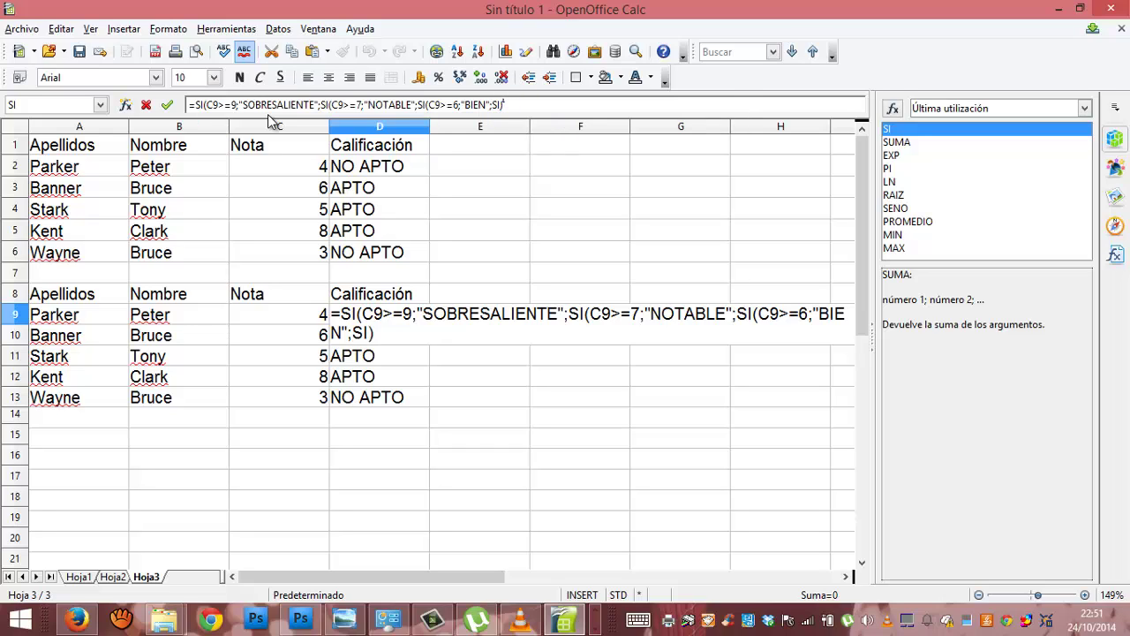
text(9>=)
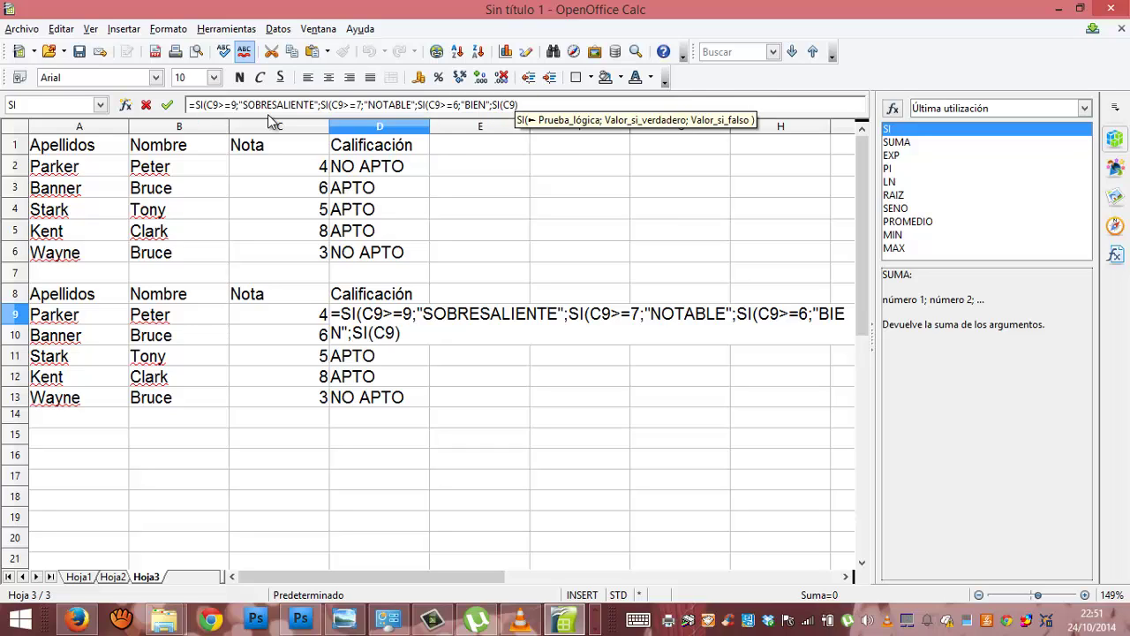
text(5)
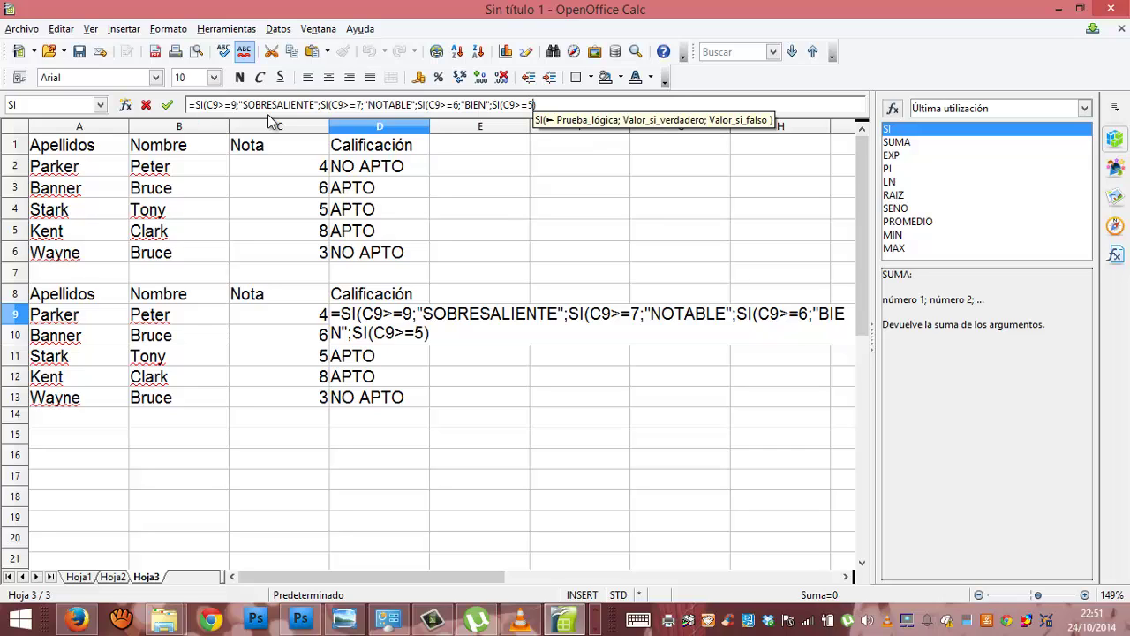
text(;"SUFI)
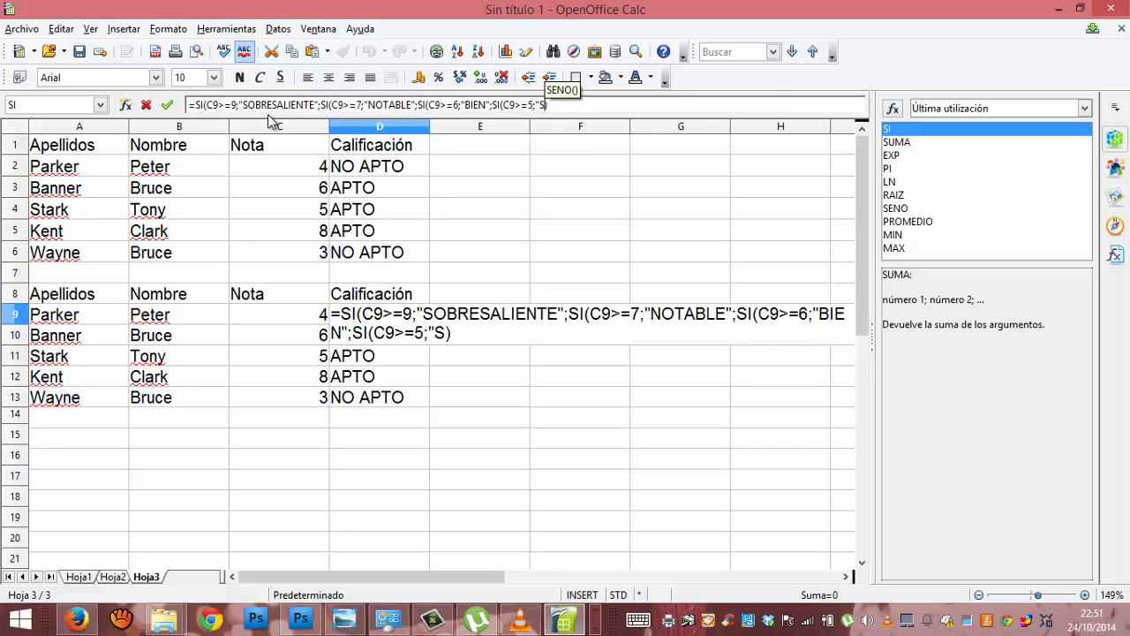
text(CIENTE")
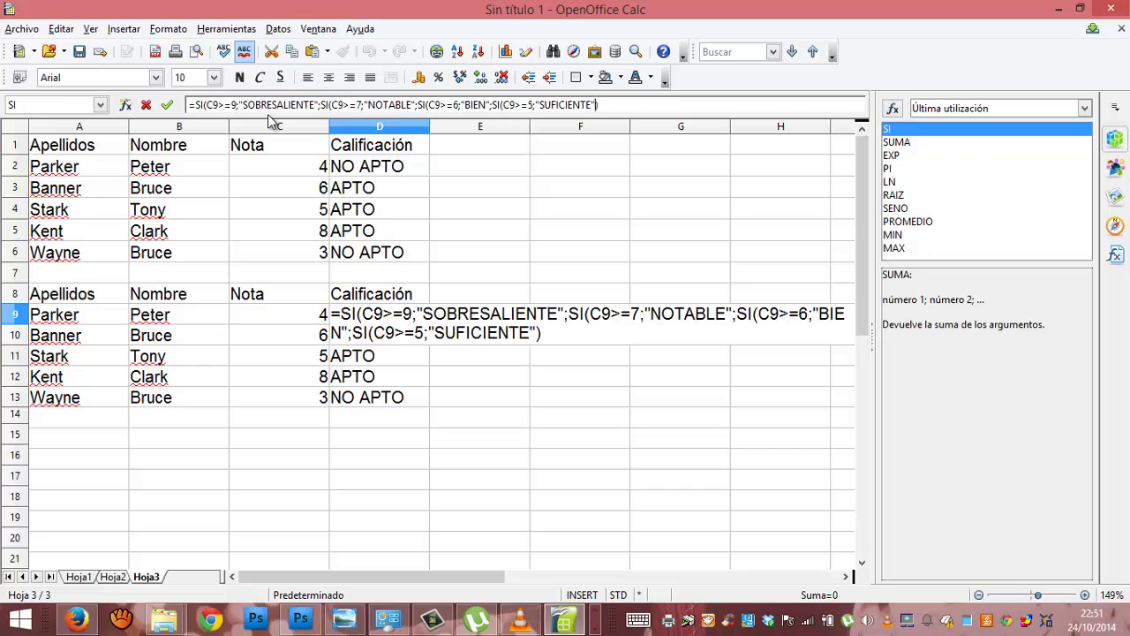
Add "INSUFICIENTE" as the final false value of the nested SI and confirm the D9 formula
text(;"INSIFUC)
key(BackSpace)
key(BackSpace)
key(BackSpace)
key(BackSpace)
text(UFICIENTE")
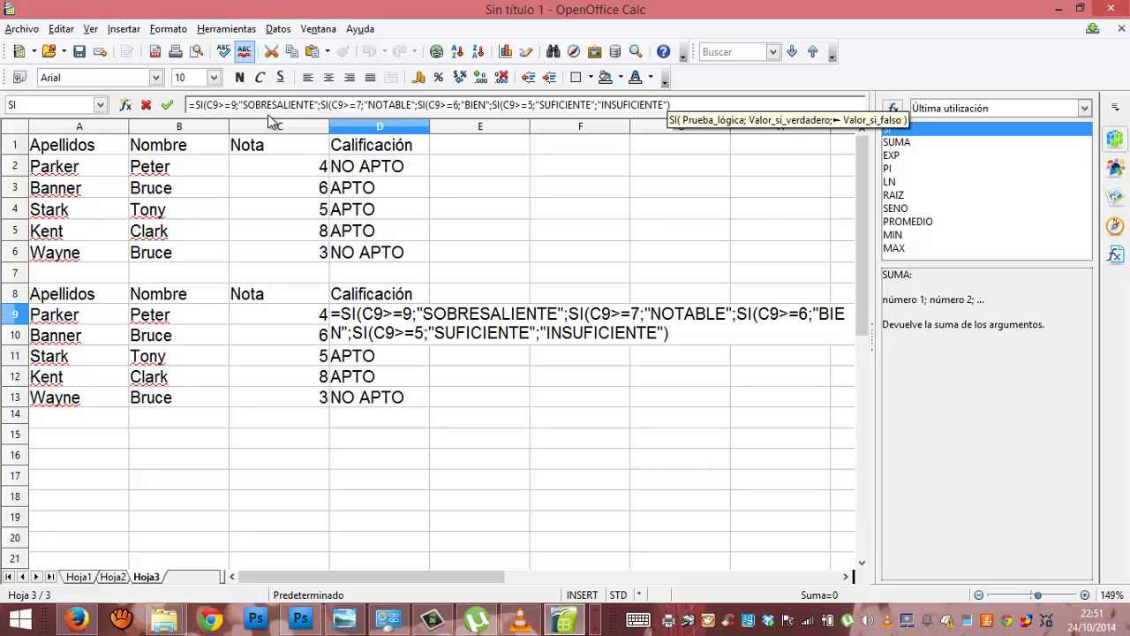
key(Return)
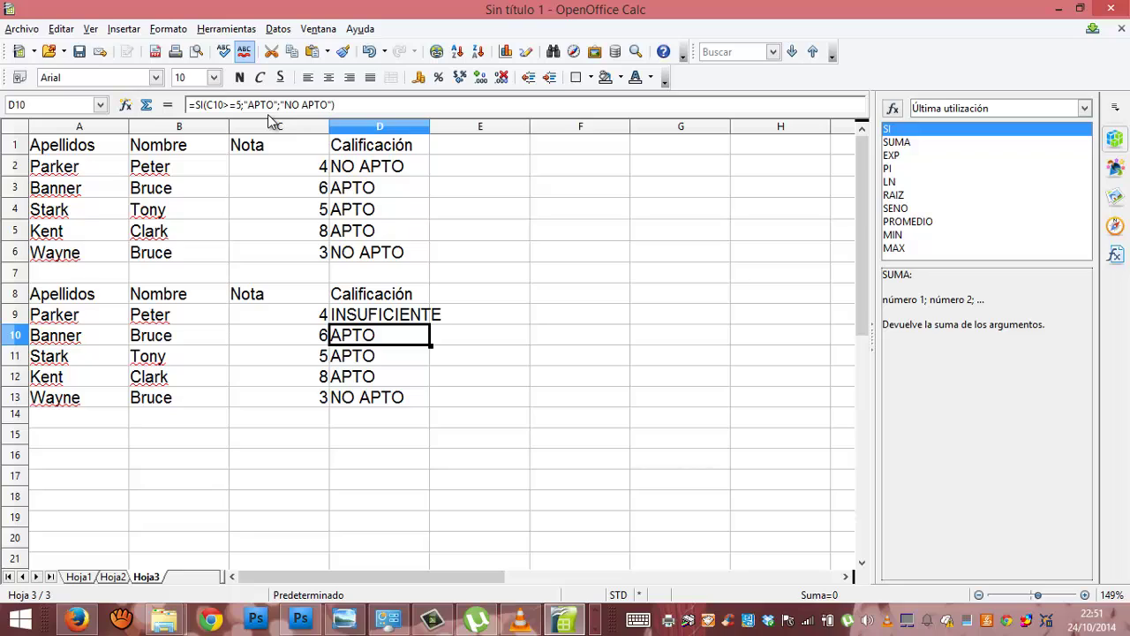
Fill the nested SI formula from D9 down through D13 and deselect the range
key(Up)
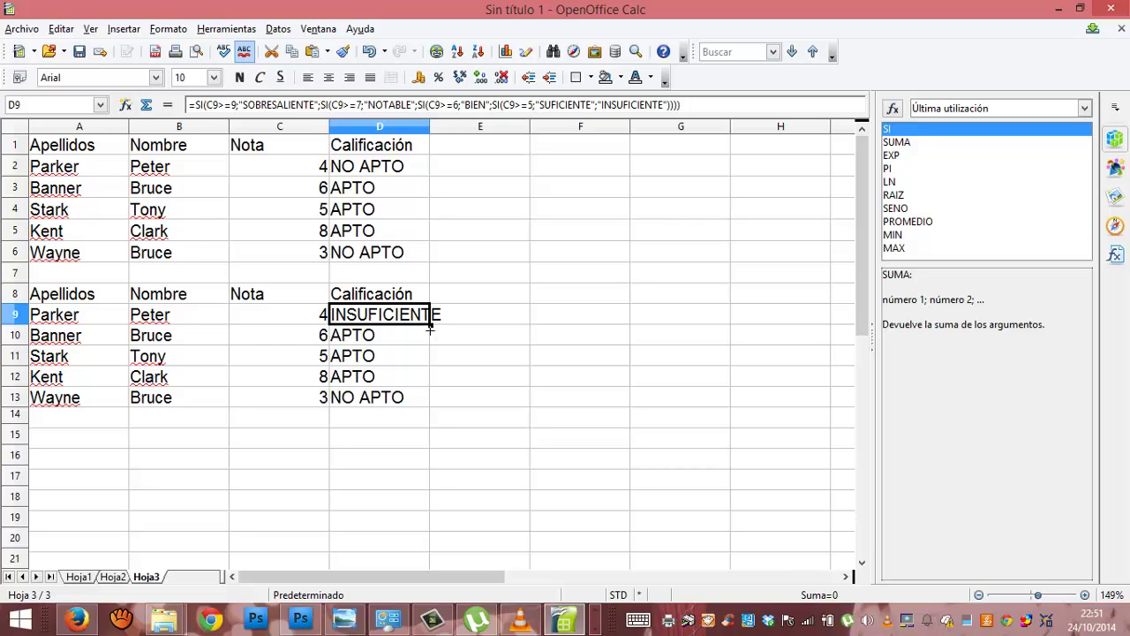
drag(430, 328, 422, 408)
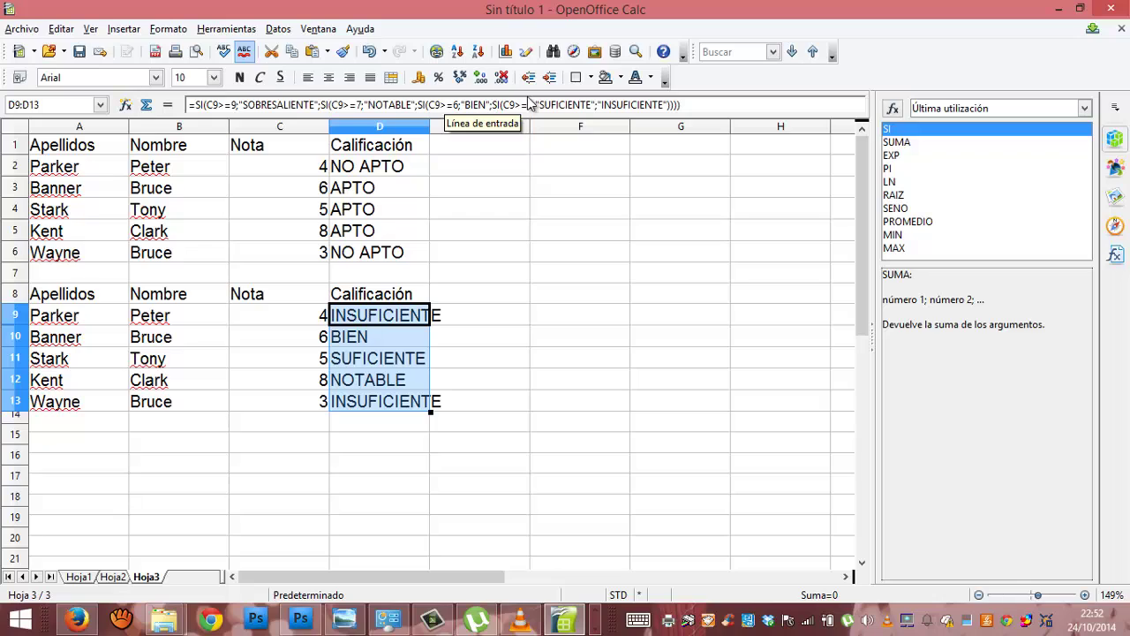
click(465, 399)
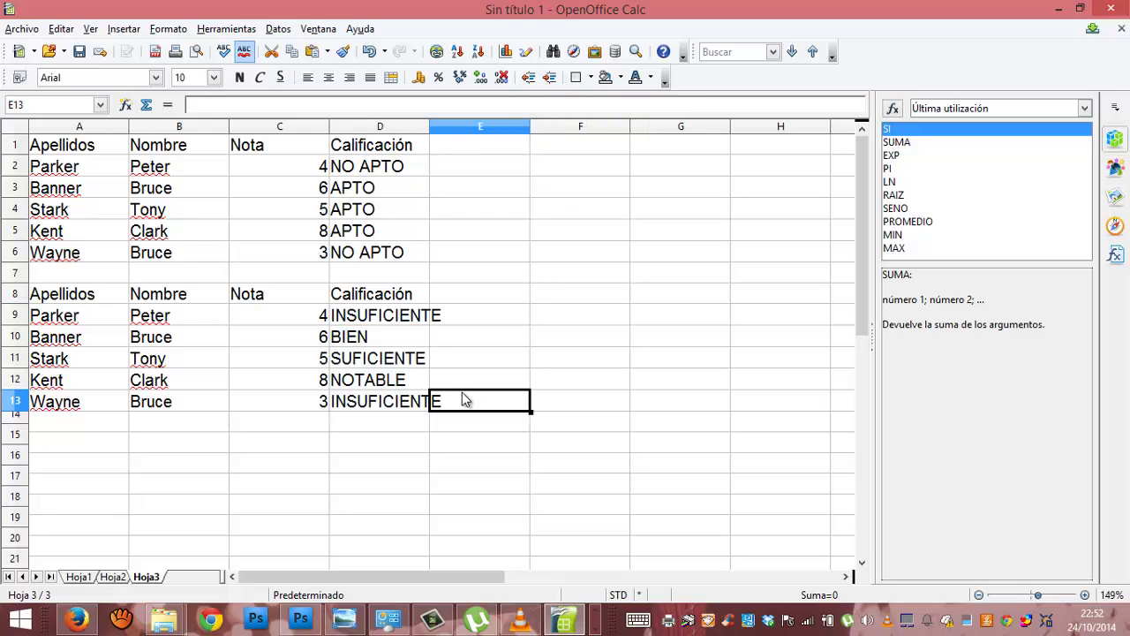
click(597, 628)
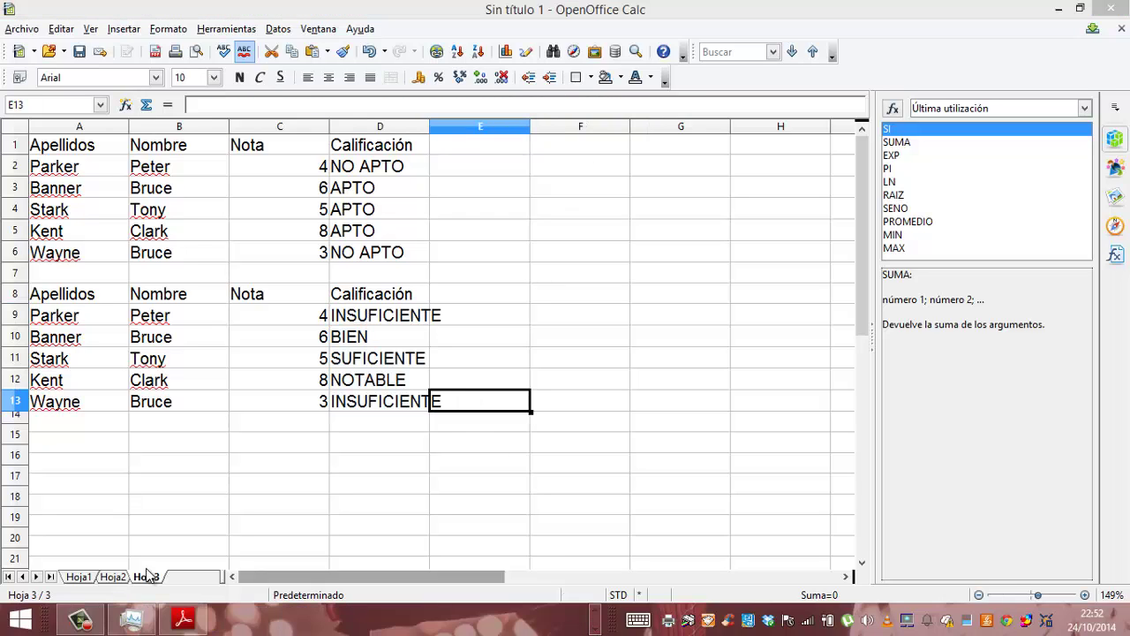
click(123, 620)
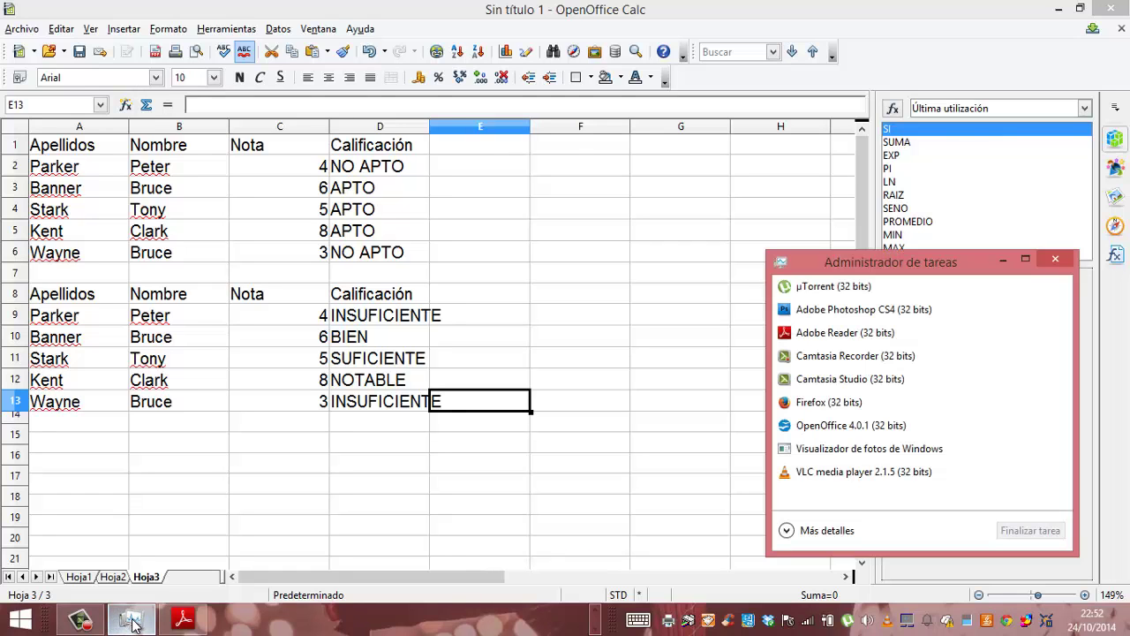